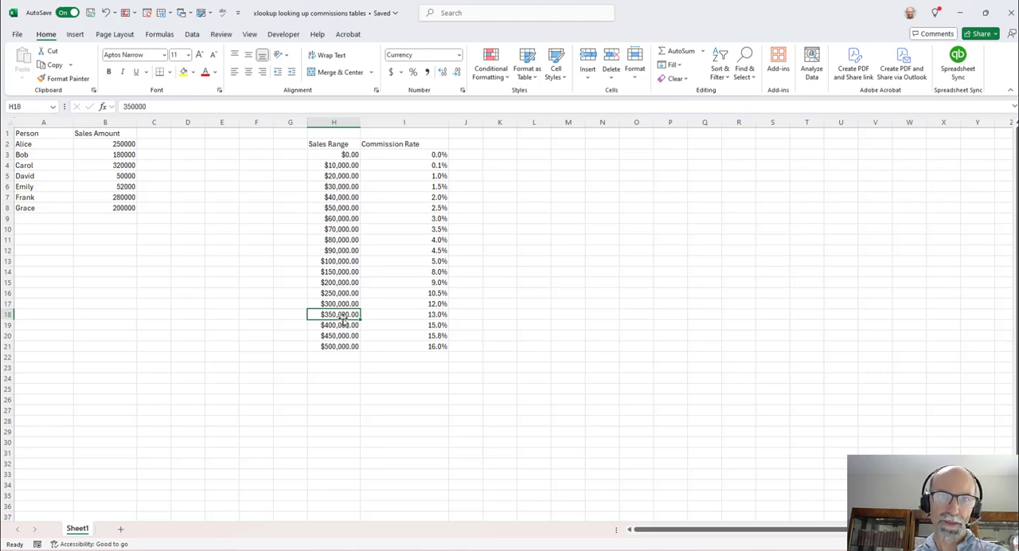
- Examine how the first person's sales amount matches an entry in the sales ranges and its commission rate
click(113, 144)
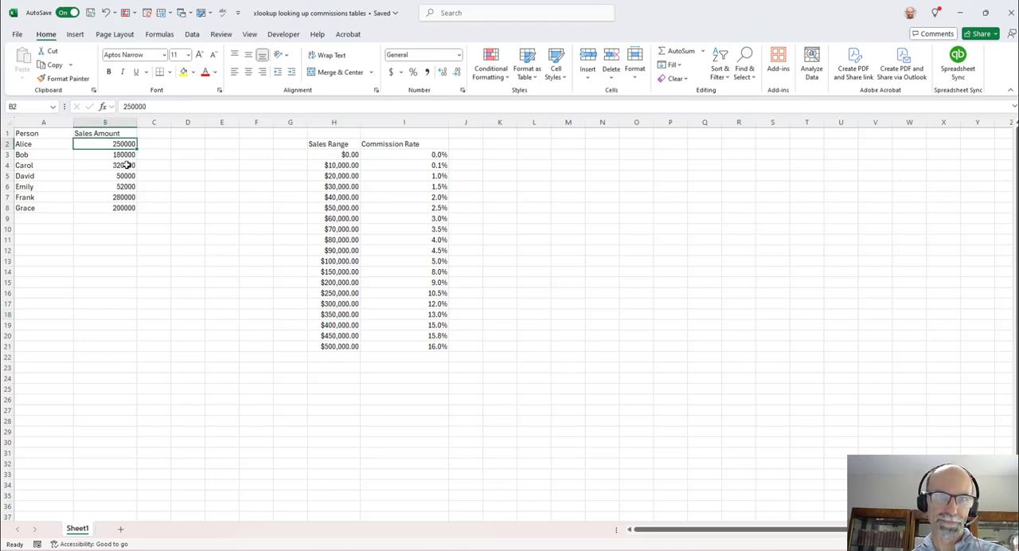
scroll(161, 237, up, 3)
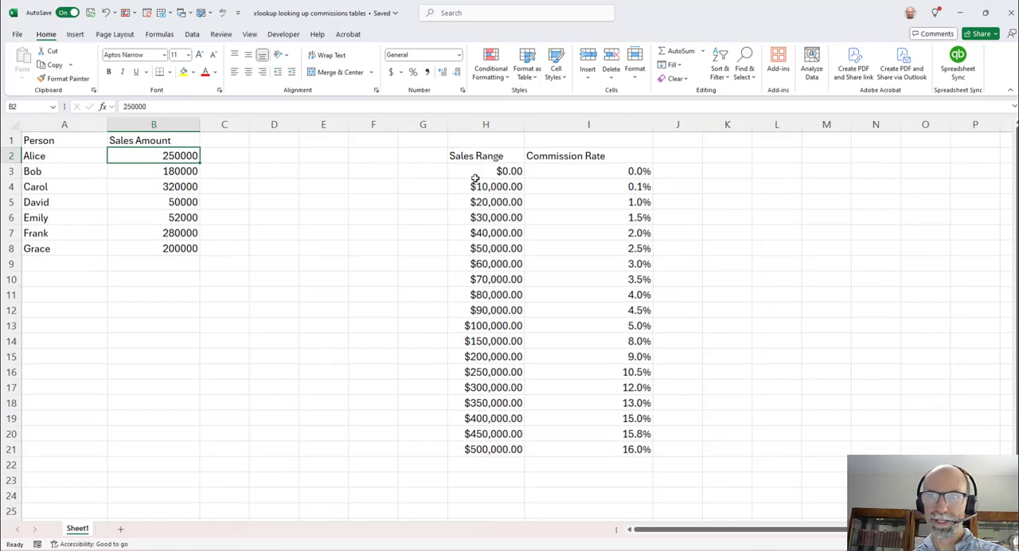
drag(496, 171, 489, 372)
click(488, 372)
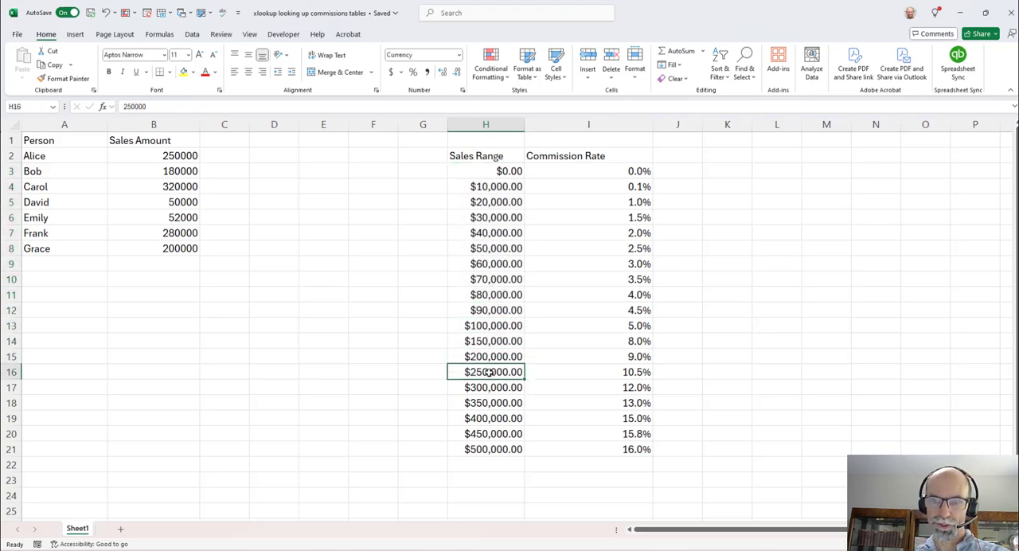
click(605, 372)
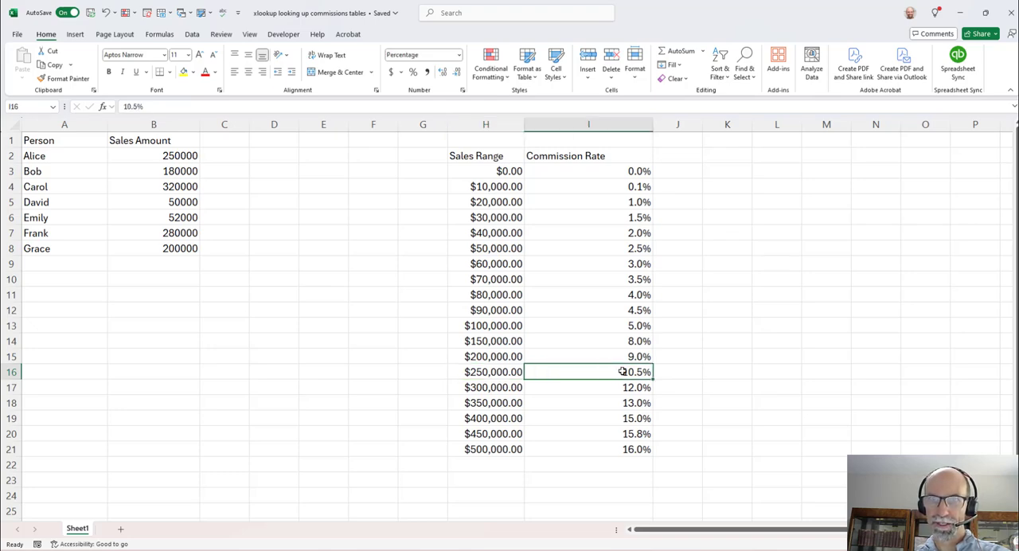
click(223, 155)
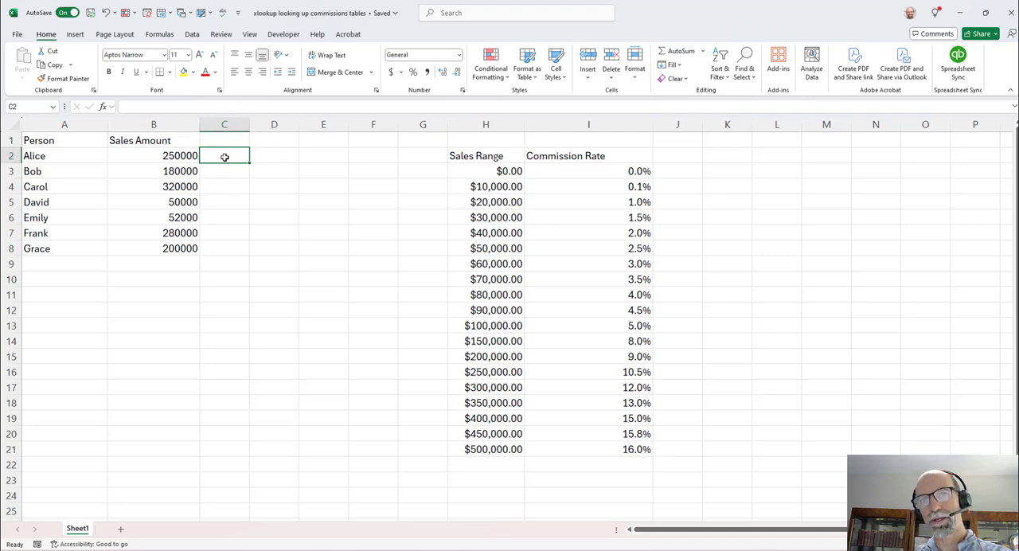
click(168, 156)
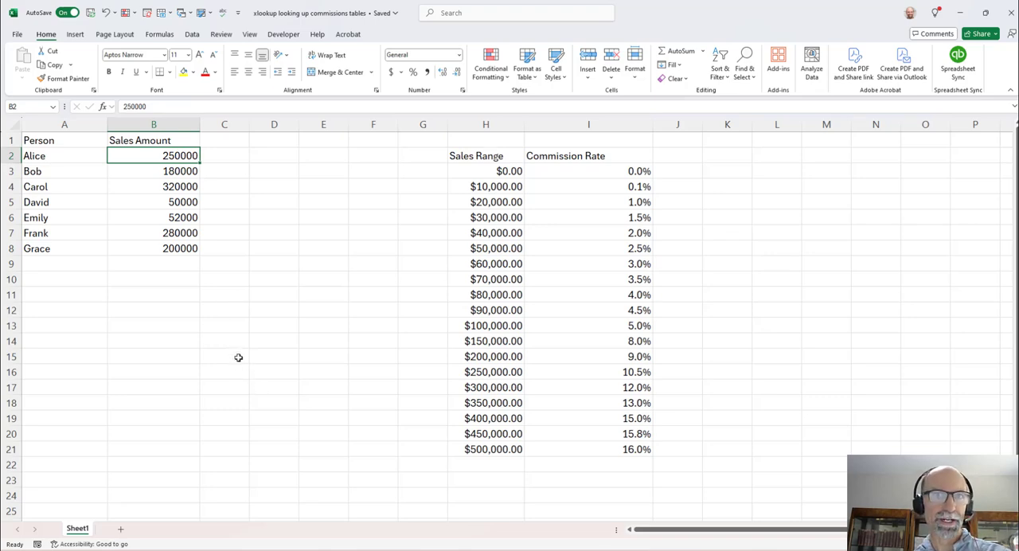
- Convert the Person and Sales Amount list in A1:B8 into a table with headers
click(163, 191)
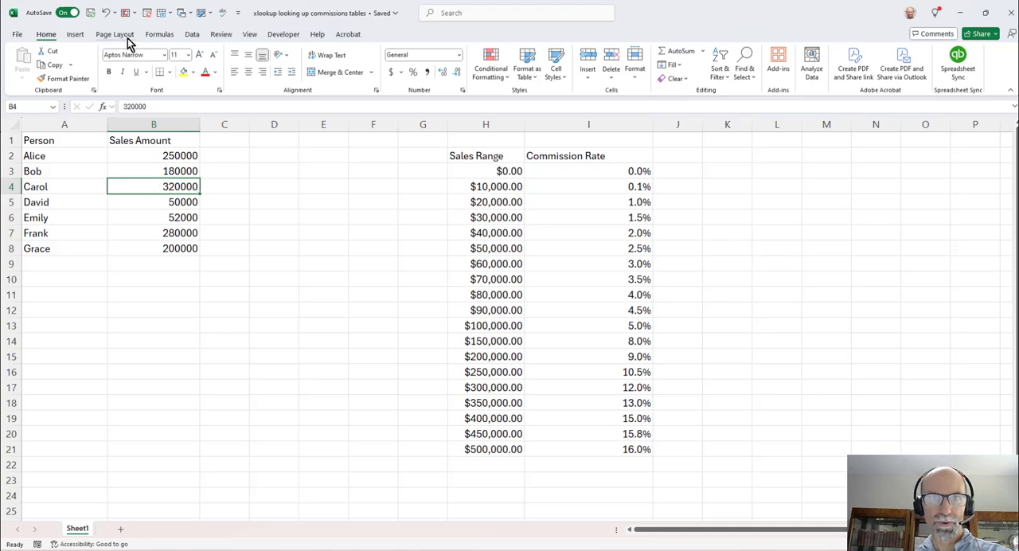
click(75, 35)
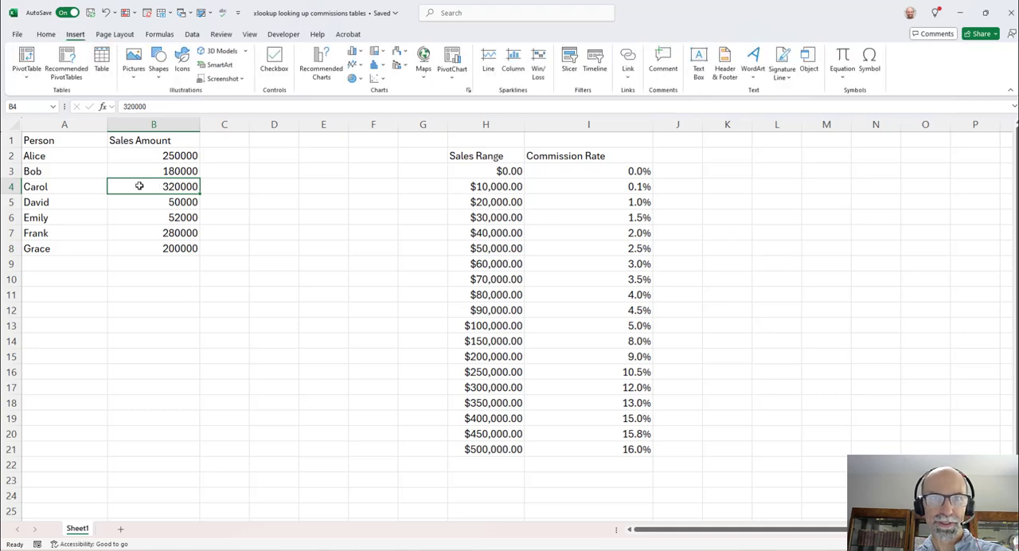
click(100, 65)
click(188, 382)
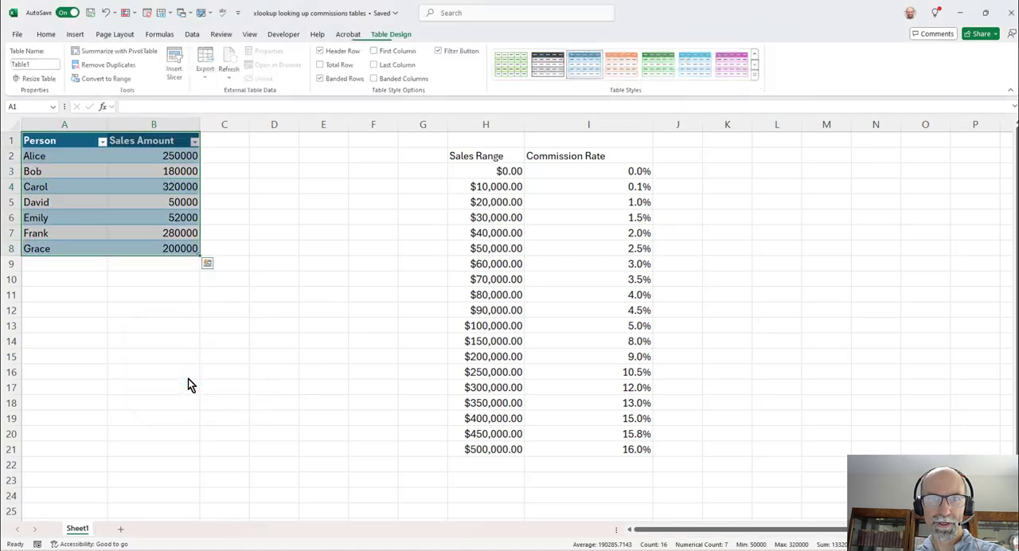
- Convert the Sales Range and Commission Rate list in H2:I21 into a table with headers
click(545, 264)
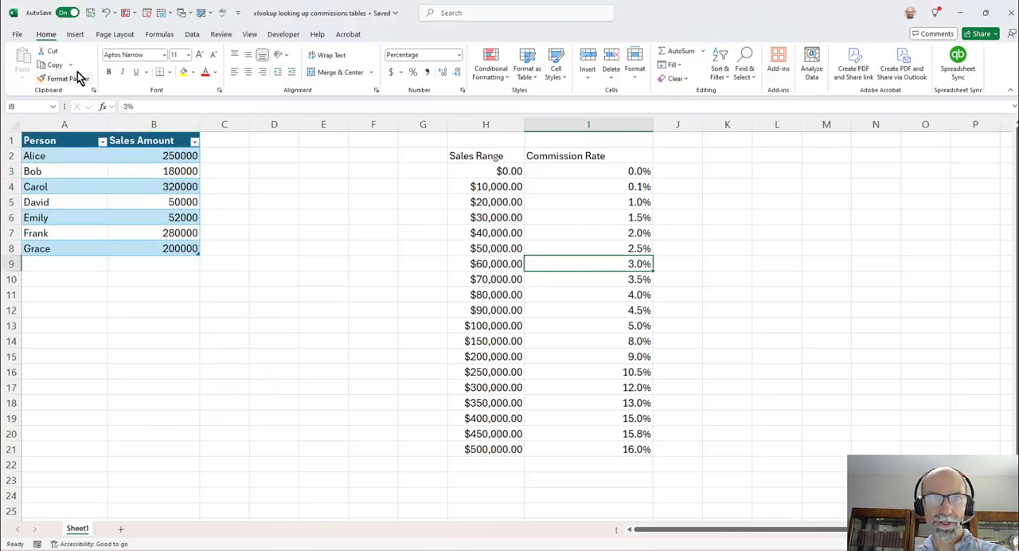
click(77, 35)
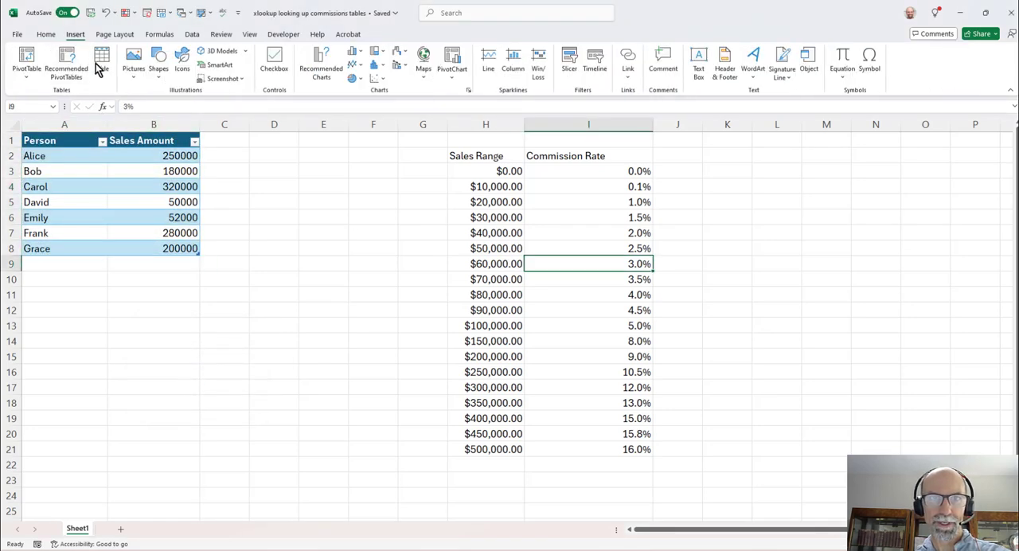
click(100, 62)
click(188, 381)
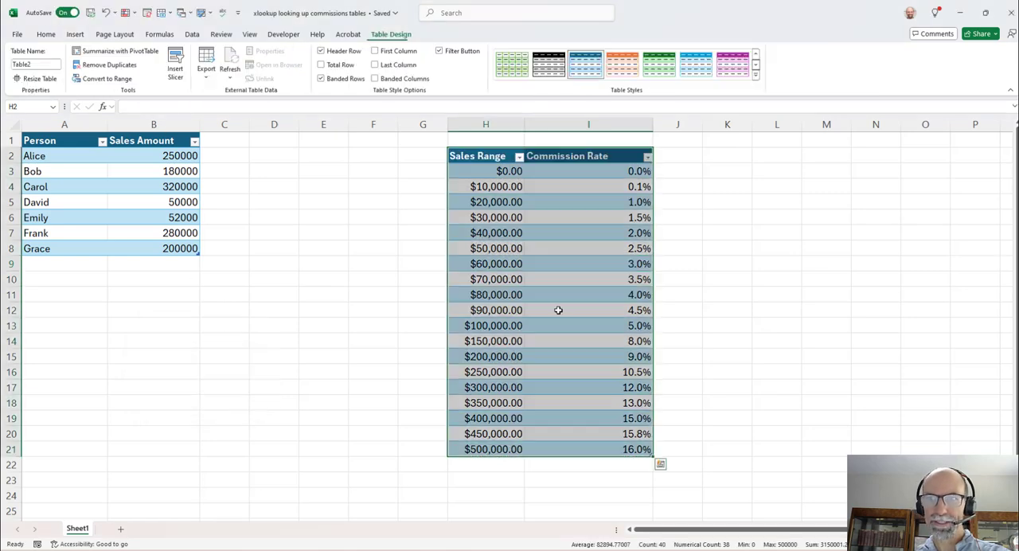
- Apply the green banded style to the commission rate table and name the table Commissions
click(587, 309)
click(657, 67)
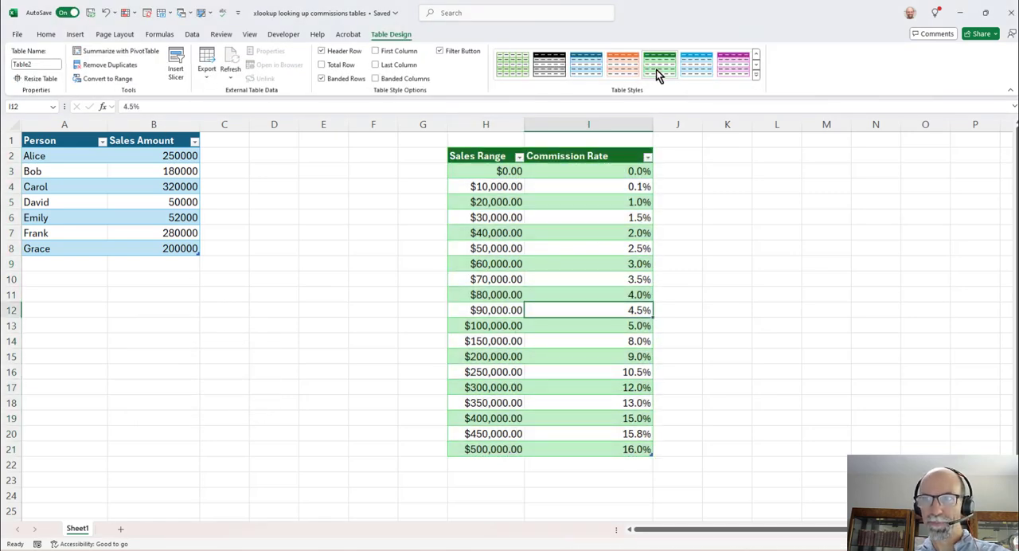
click(52, 67)
text(C)
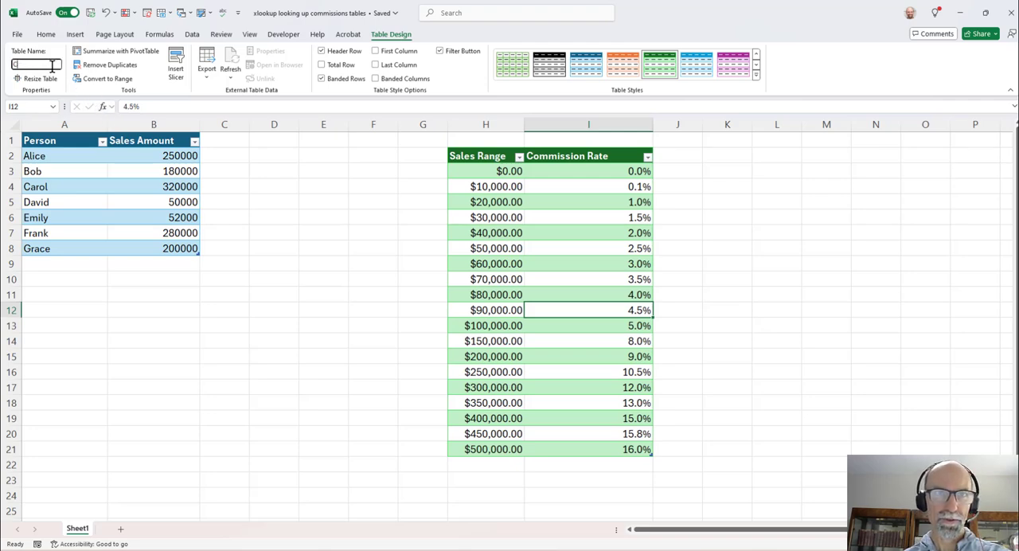
text(ommissions)
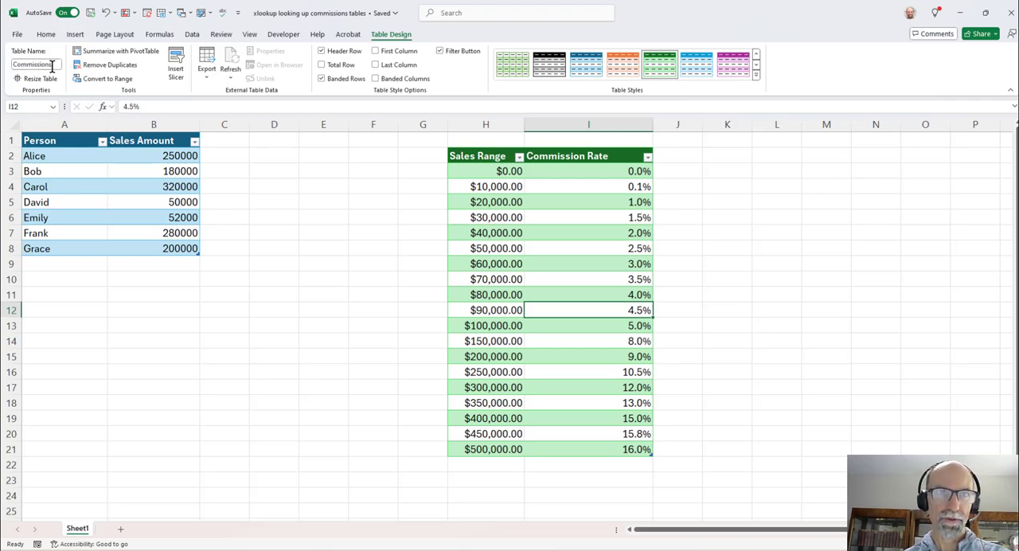
click(478, 279)
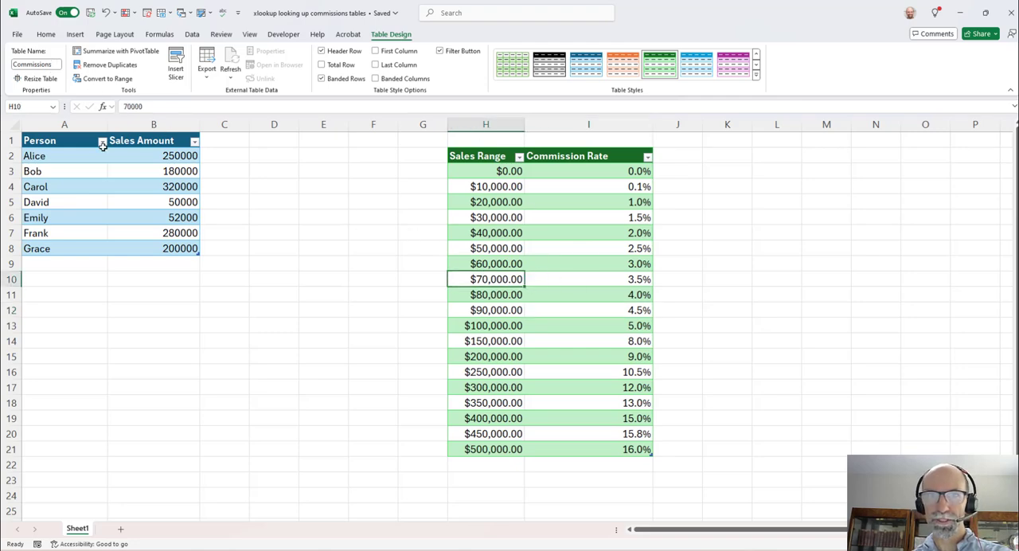
- Rename the table holding the people and their sales amounts as Sales
click(86, 184)
click(36, 65)
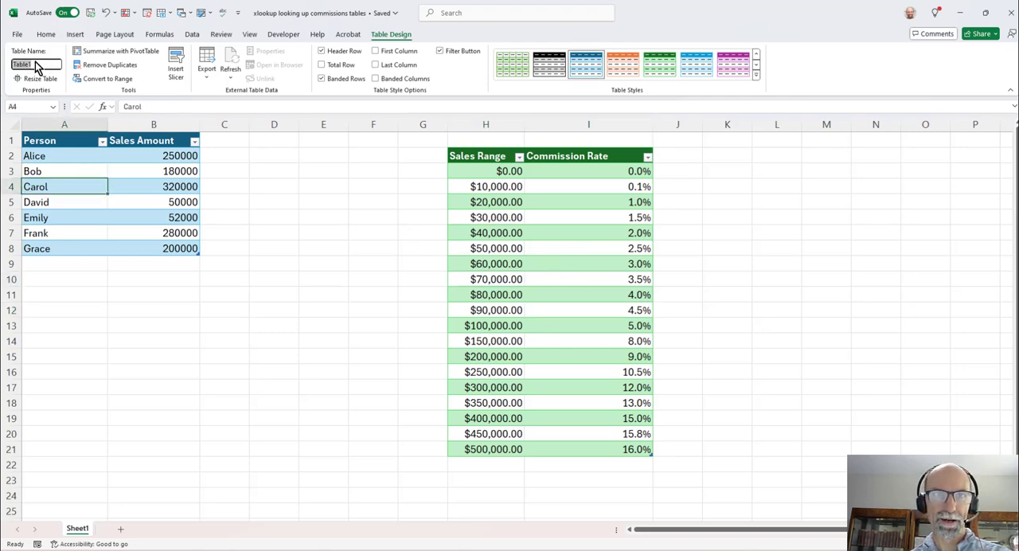
text(Sales)
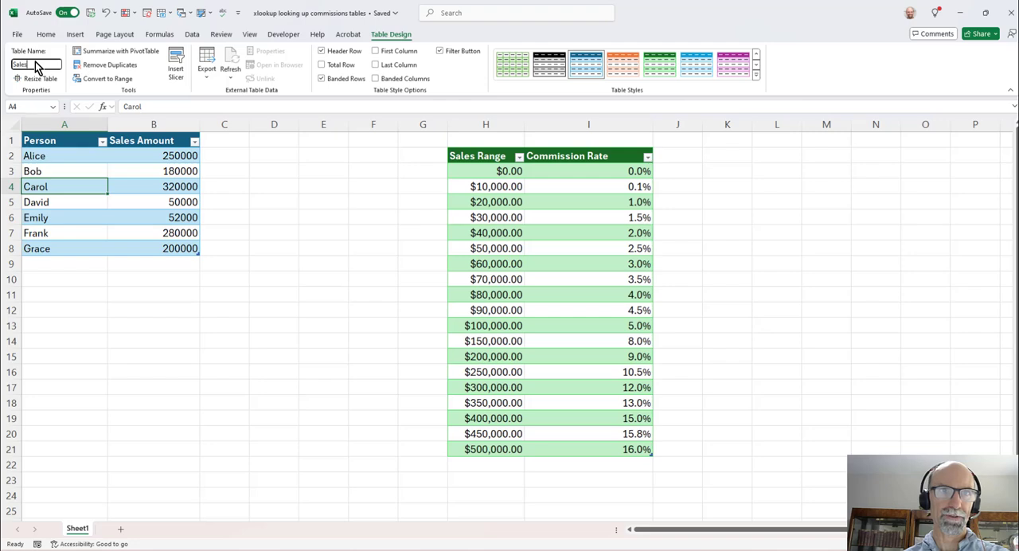
click(227, 232)
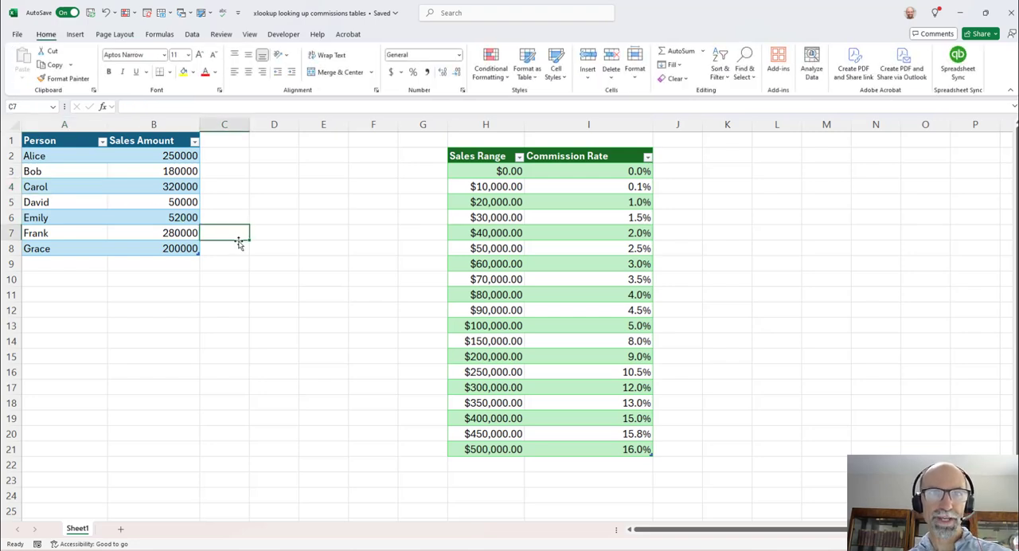
- Check the table names by jumping to the Commissions range and the Sales range by name
click(52, 106)
click(48, 117)
click(52, 106)
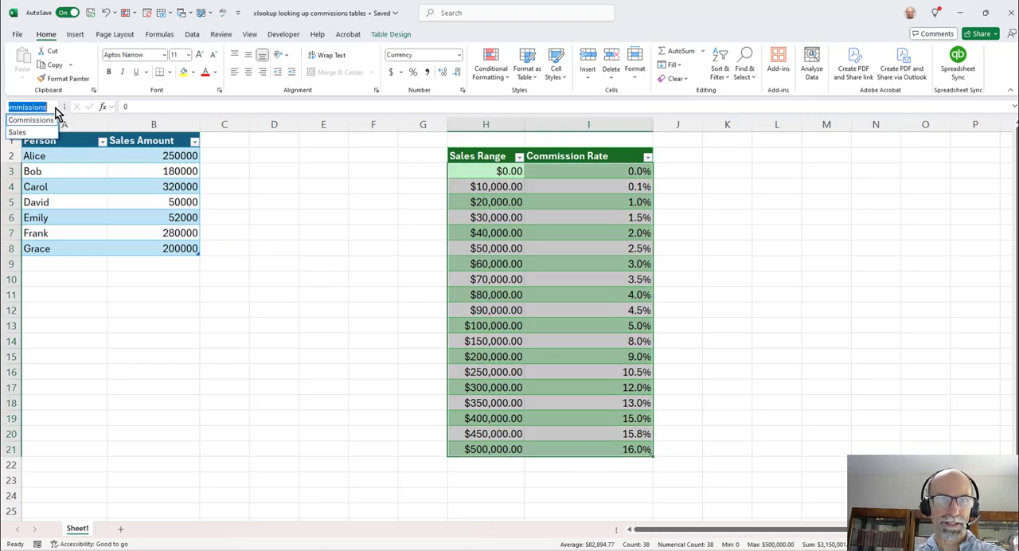
click(43, 132)
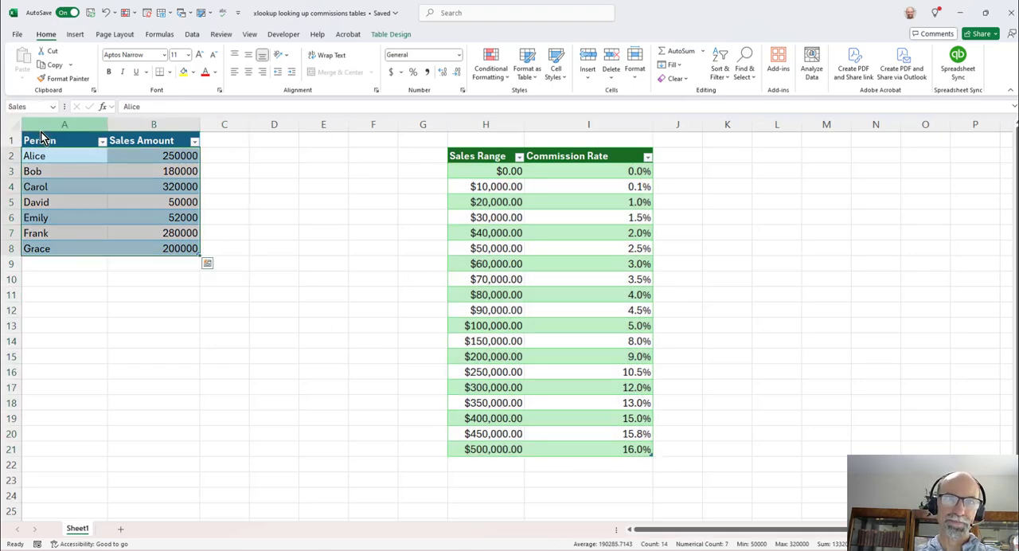
click(349, 250)
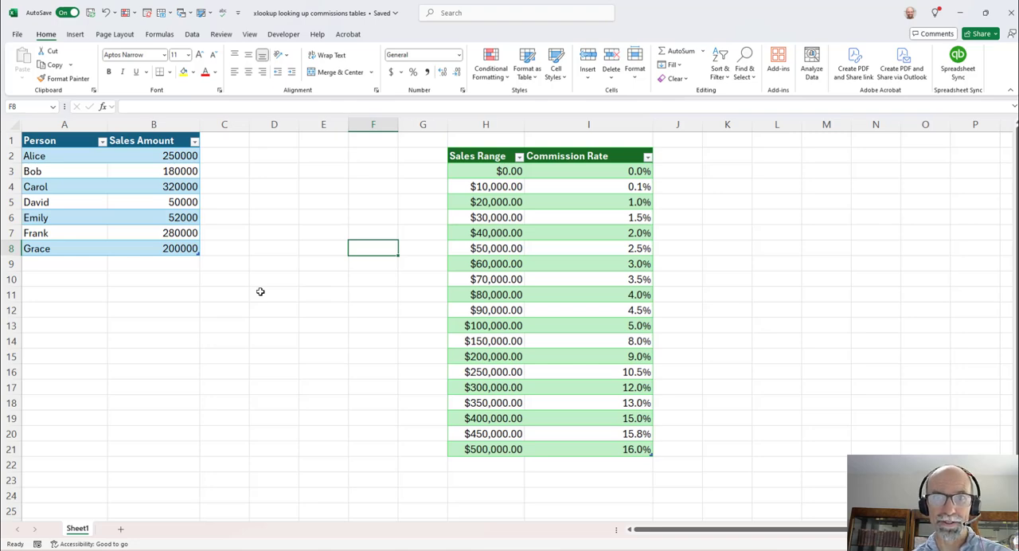
- Add a Commission Rate column in column C of the Sales table and widen it to fit its header
click(228, 141)
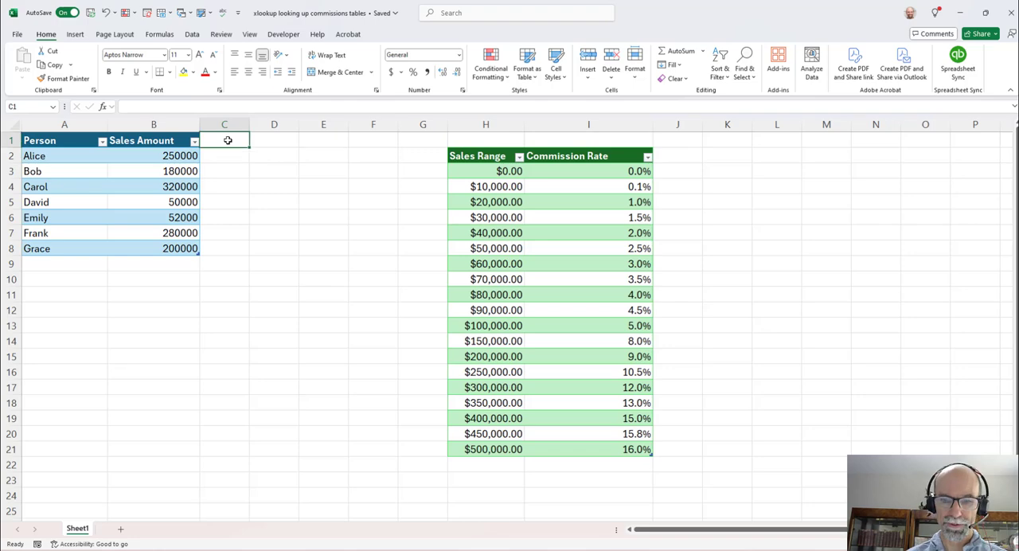
text(C)
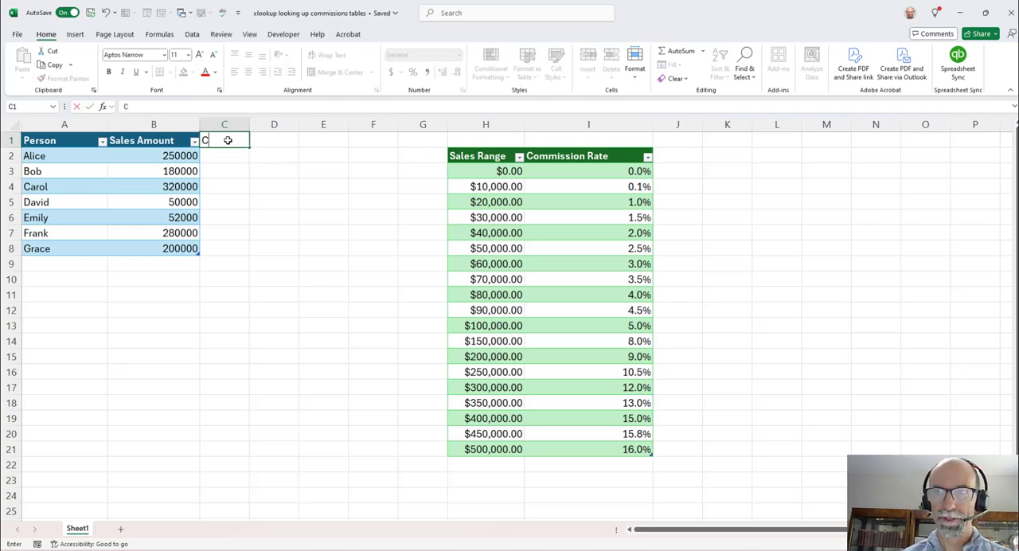
text(ommission Rate)
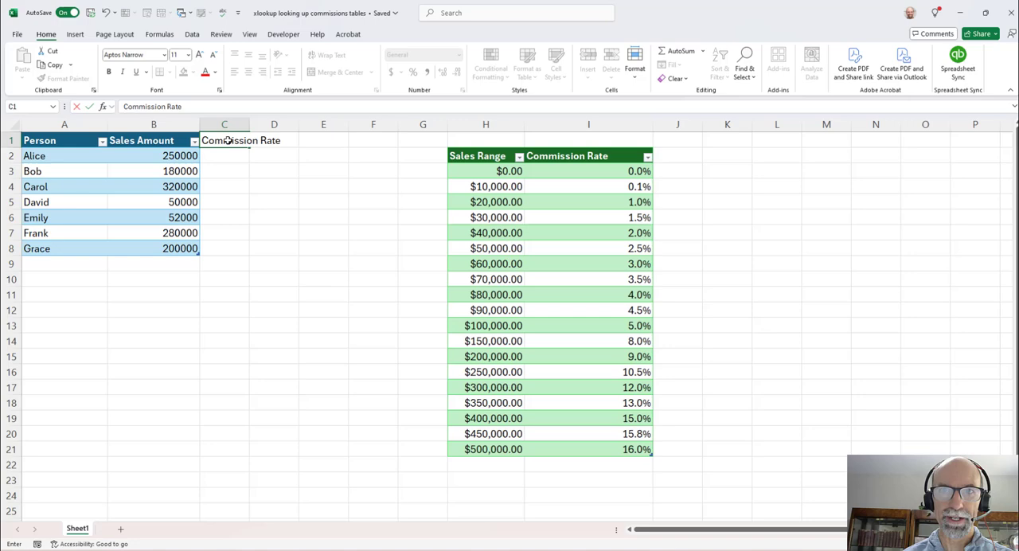
key(Return)
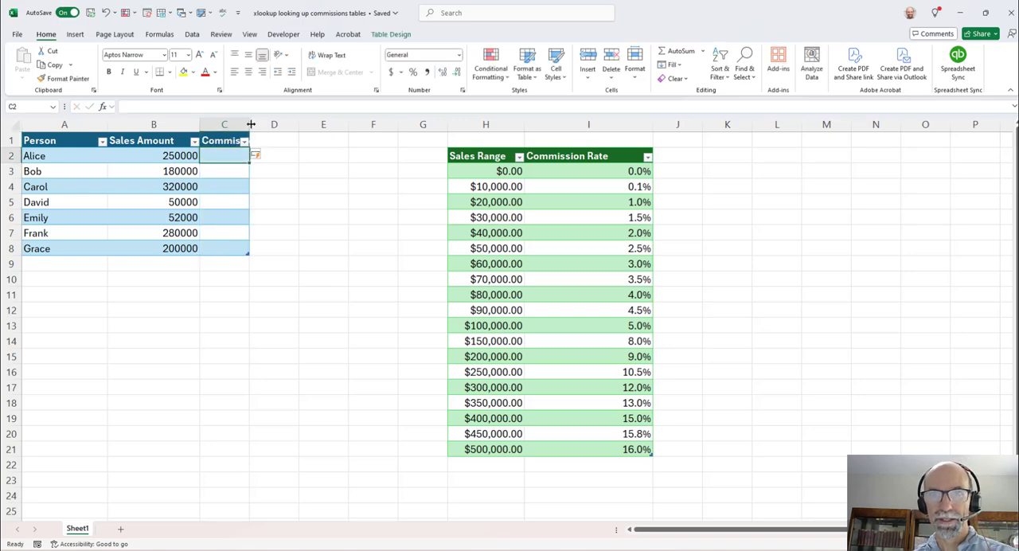
double_click(249, 124)
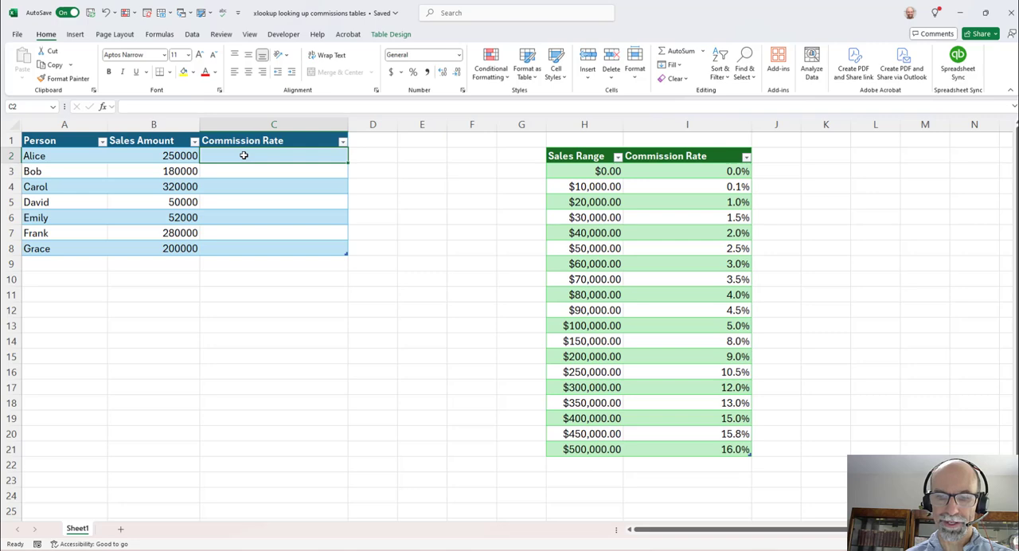
- Start an XLOOKUP formula in C2 with the row's Sales Amount as the lookup value
text(=)
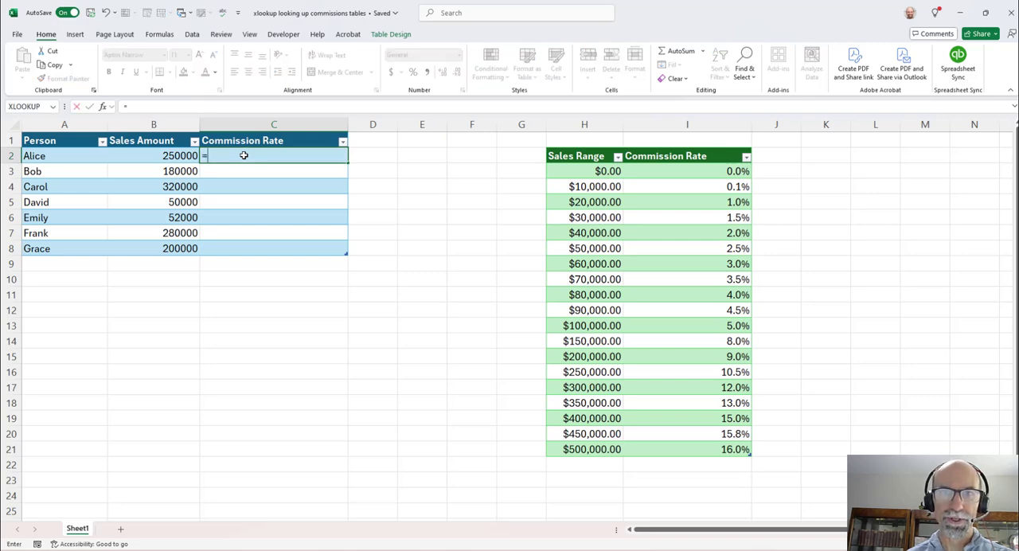
text(Xloo)
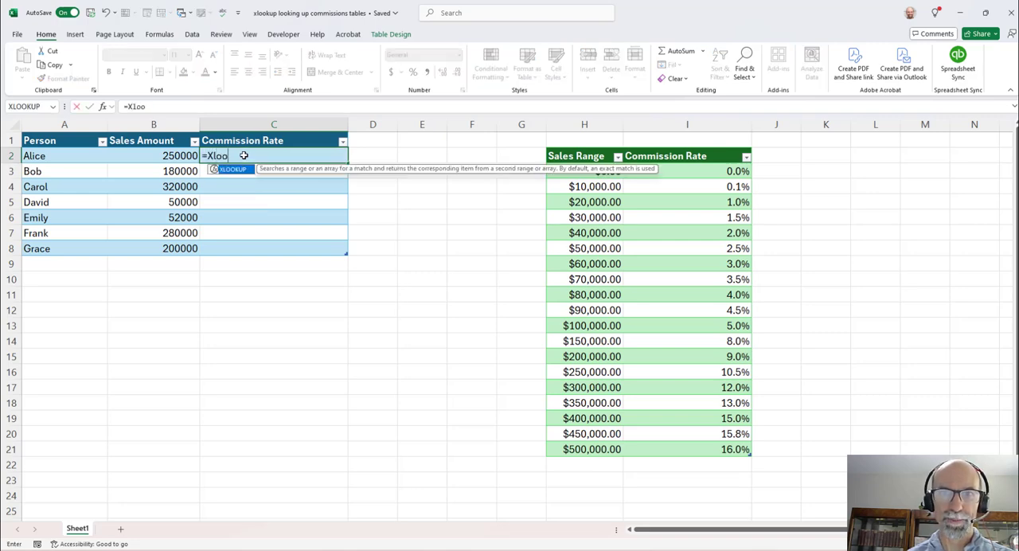
double_click(235, 170)
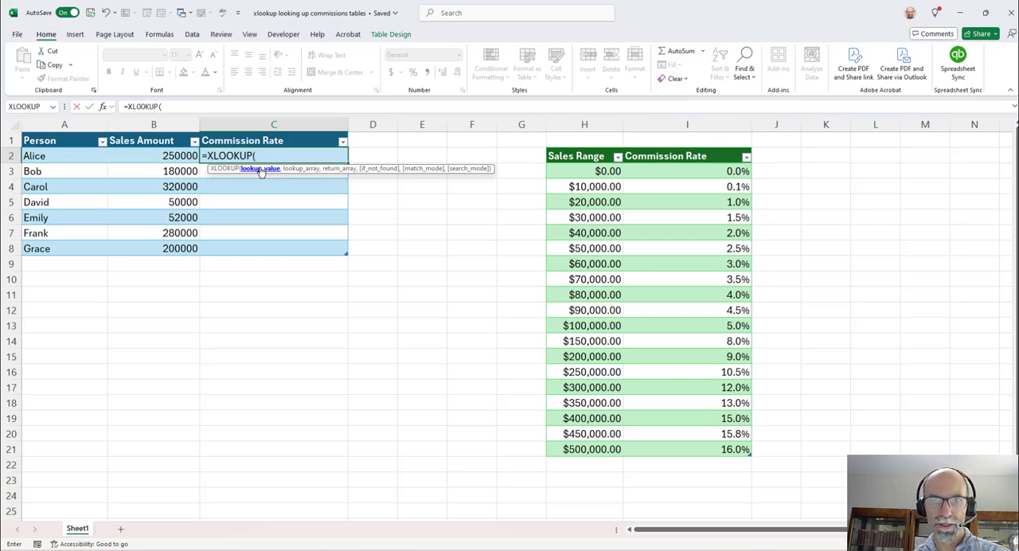
click(152, 154)
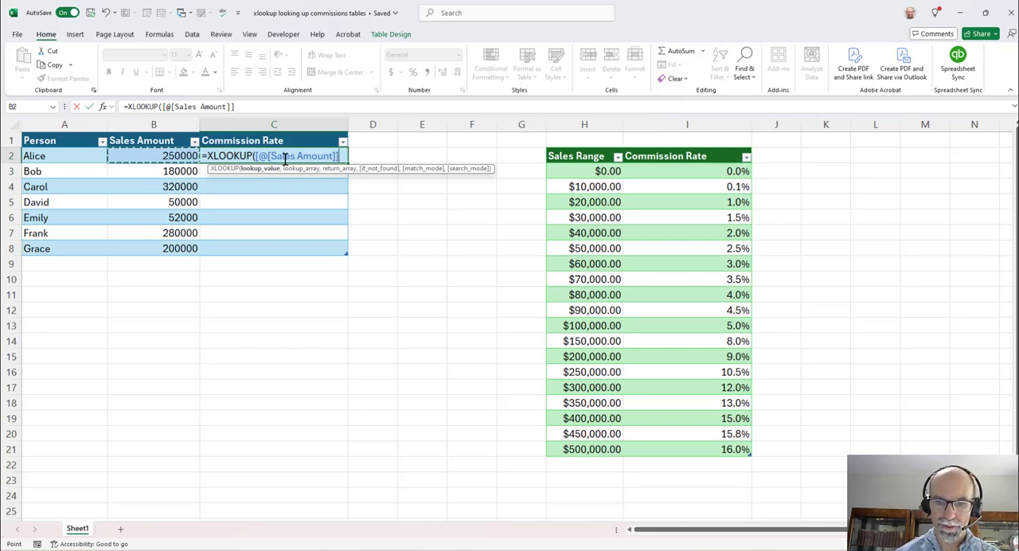
text(,)
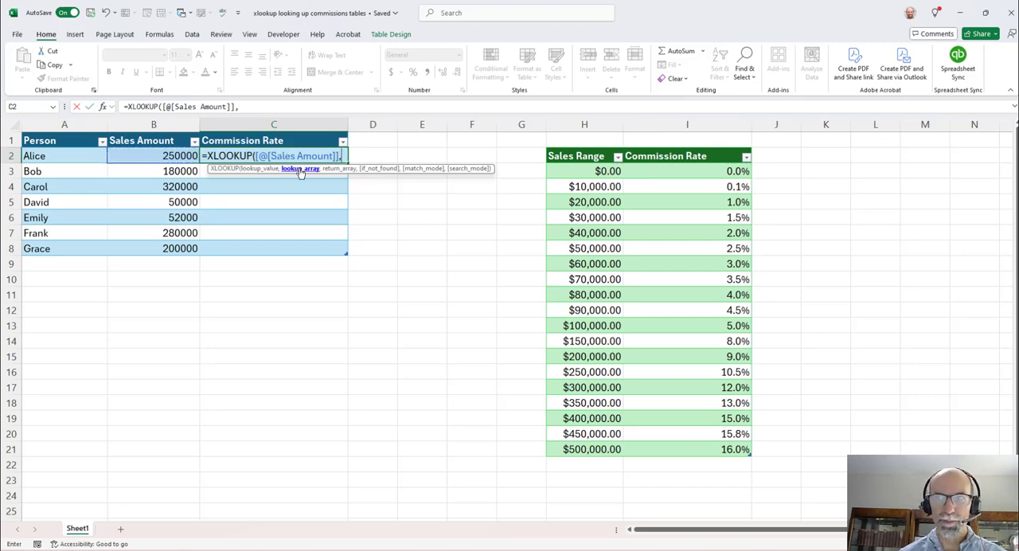
- Set the formula's lookup array to the Sales Range column of the Commissions table
click(574, 167)
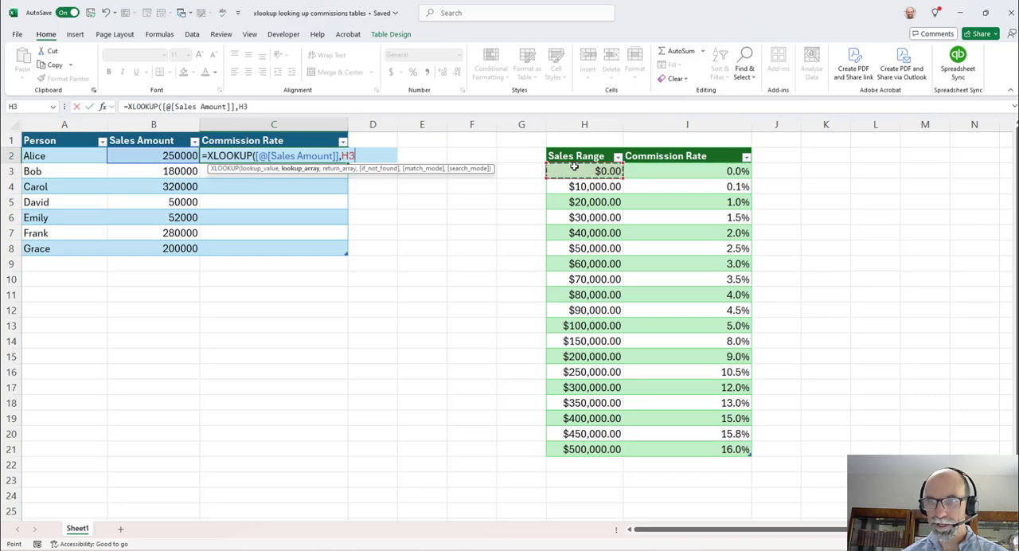
drag(574, 168, 589, 449)
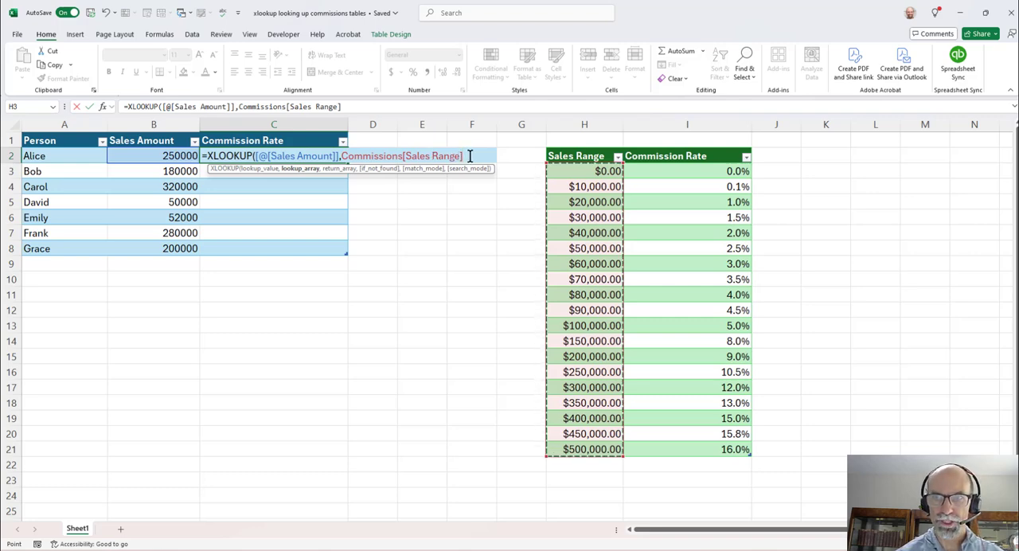
text(,)
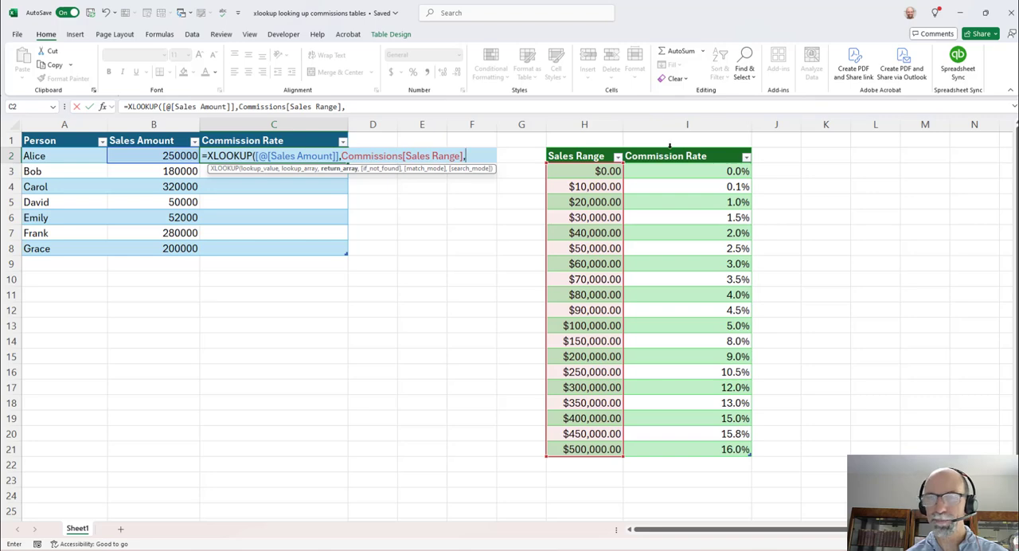
- Set the formula's return array to the Commission Rate column of the Commissions table and leave the if_not_found argument empty
click(670, 147)
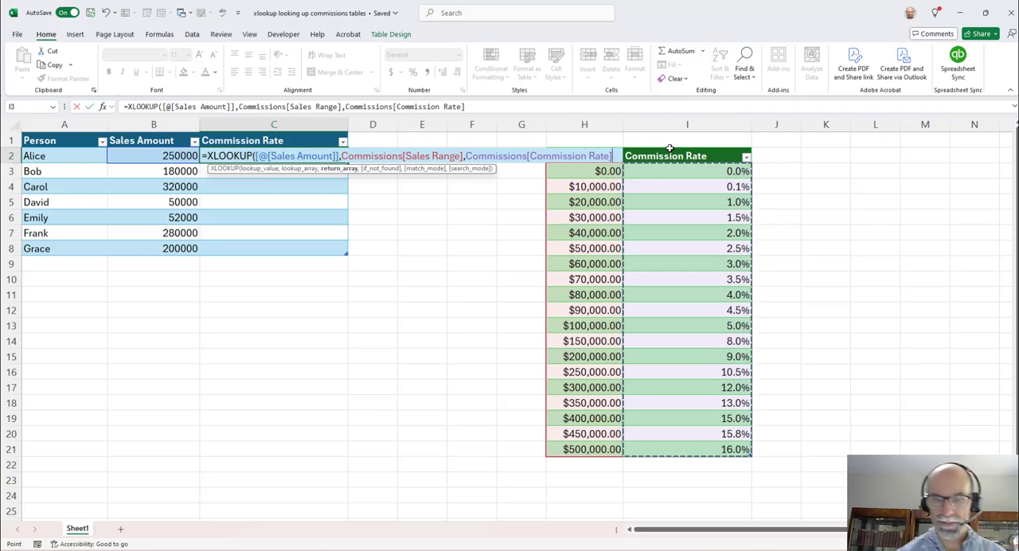
text(,)
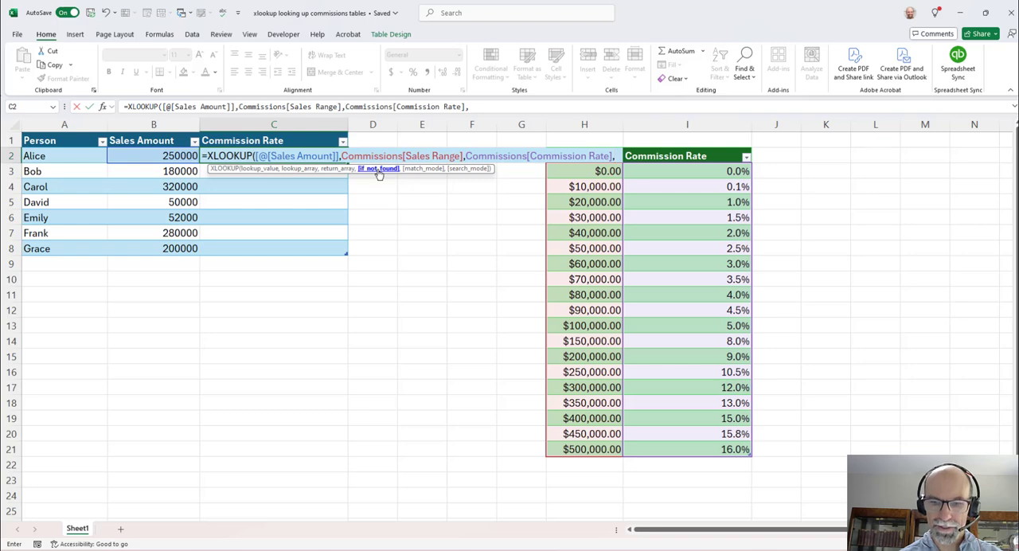
text(,)
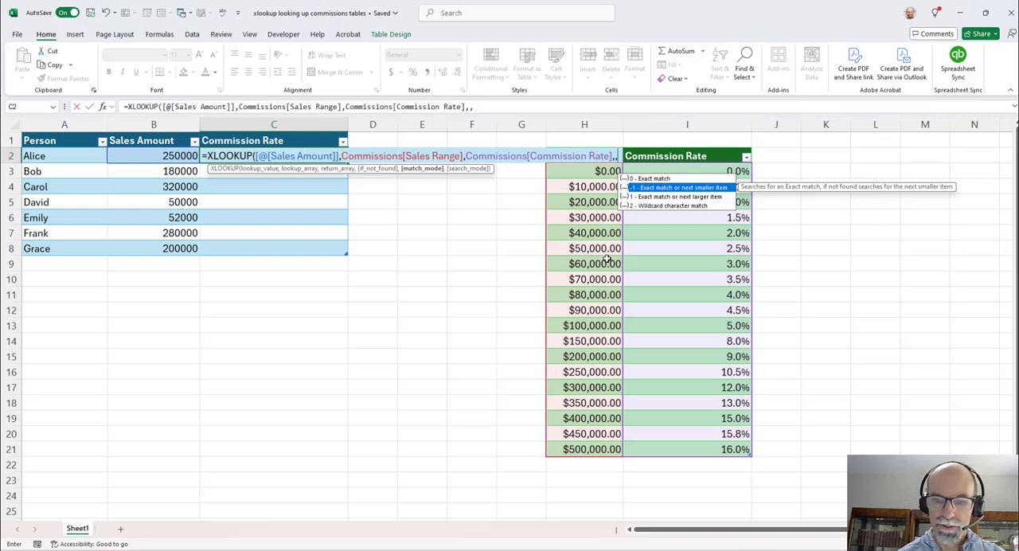
- Set the match mode to -1 (exact match or next smaller item), leave the search mode empty, and enter the XLOOKUP formula
text(-1)
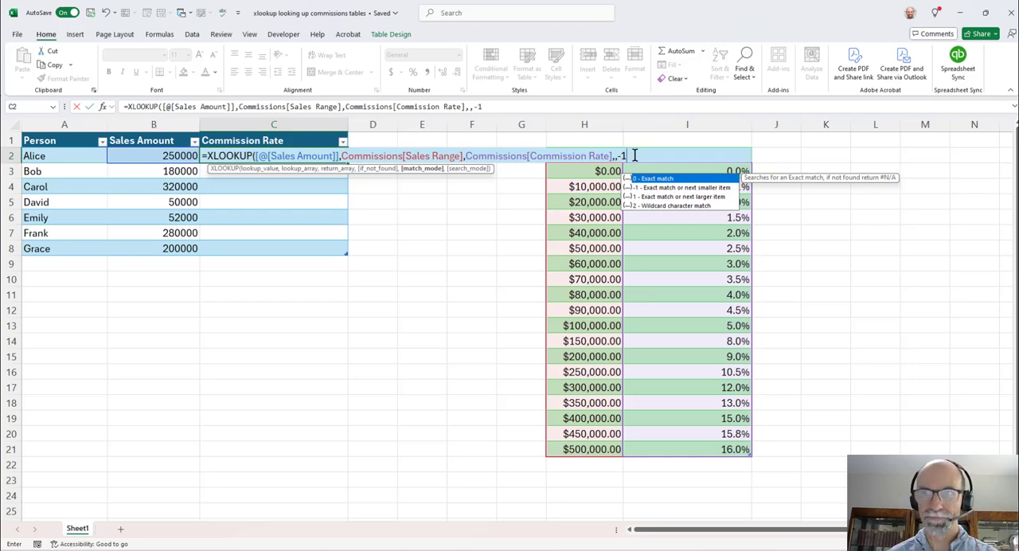
text(,)
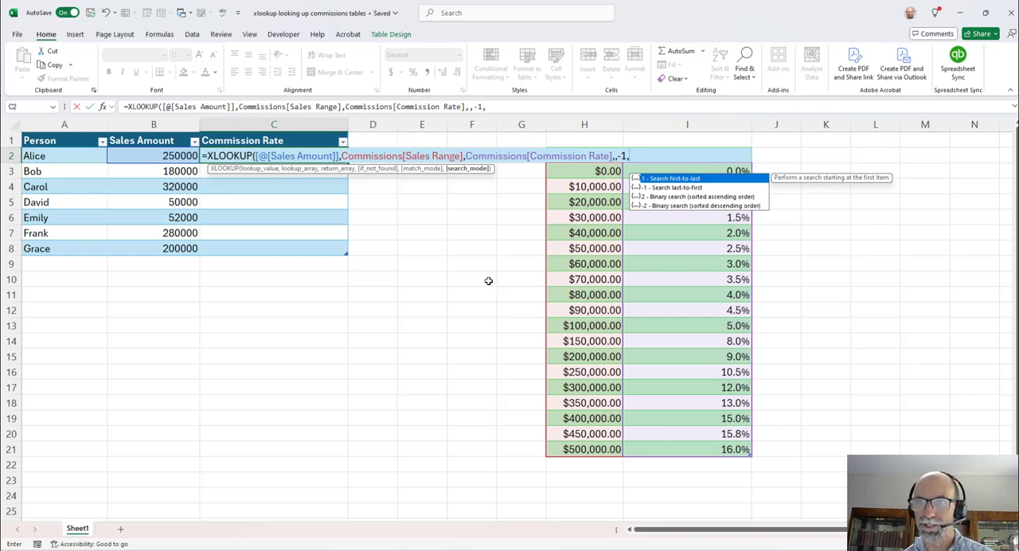
click(489, 107)
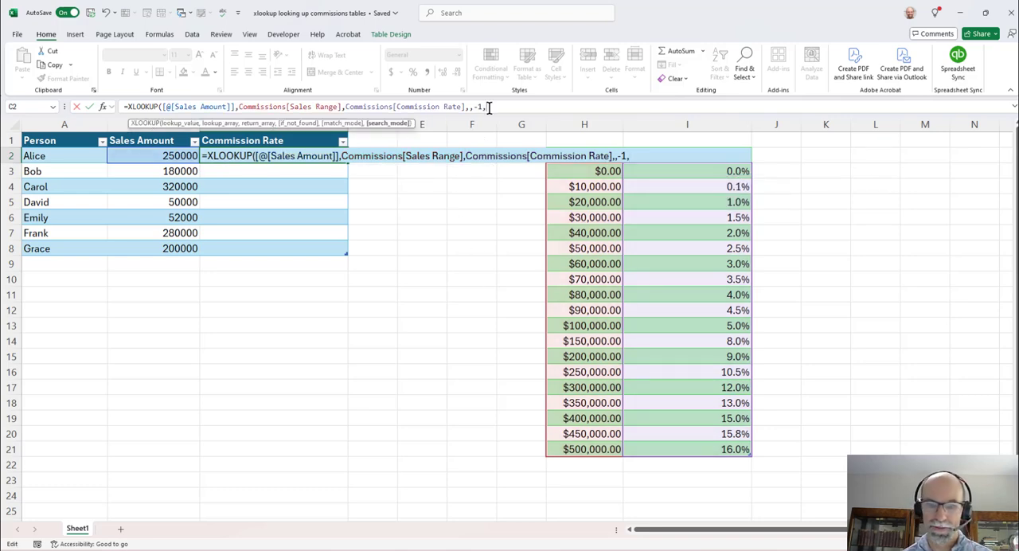
text())
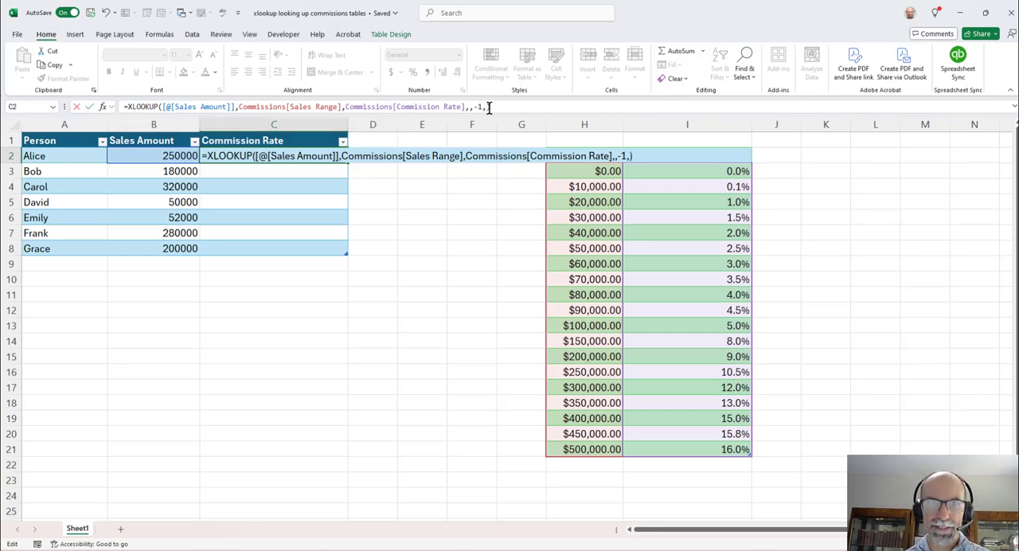
click(89, 107)
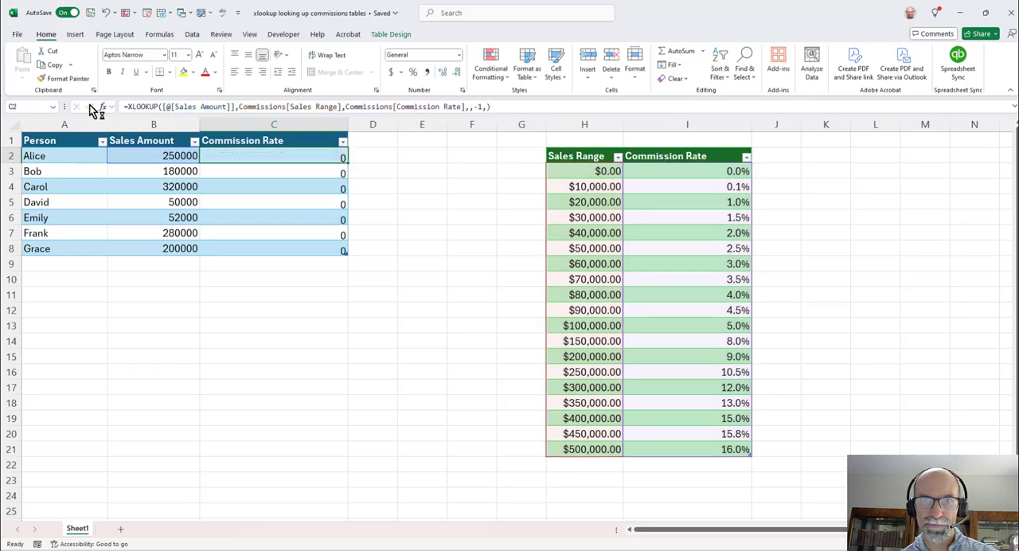
- Format the Commission Rate values in column C as percentages with one decimal place
click(273, 125)
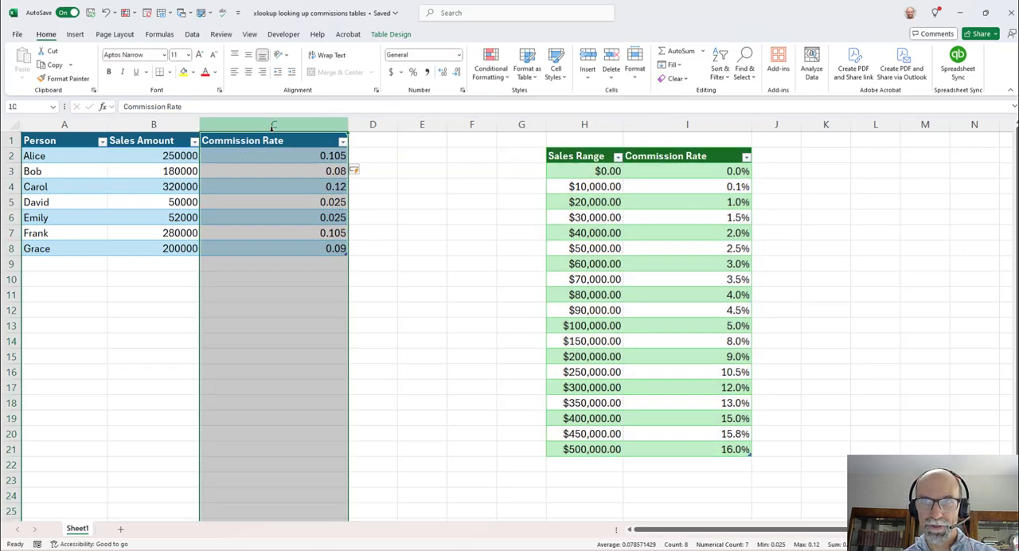
click(414, 72)
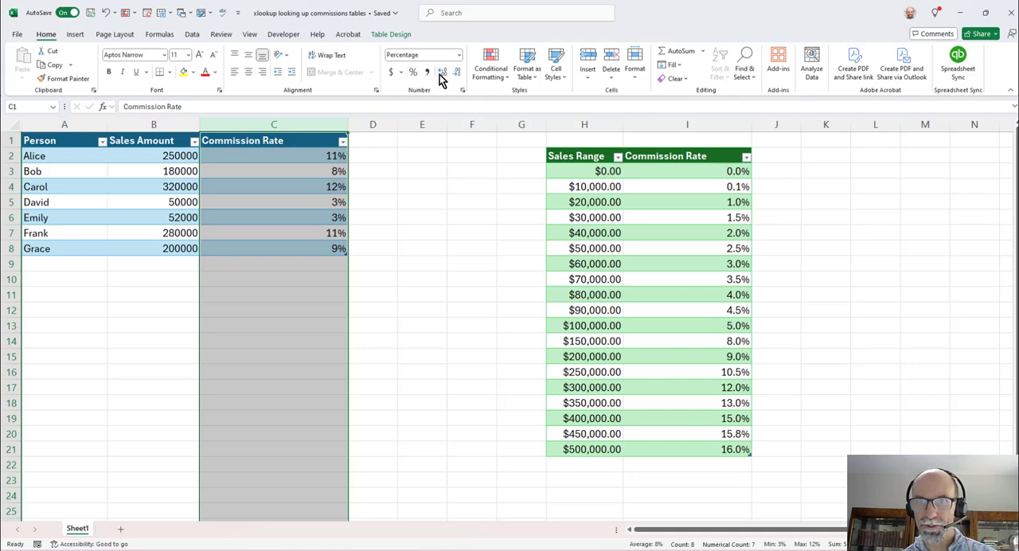
click(440, 75)
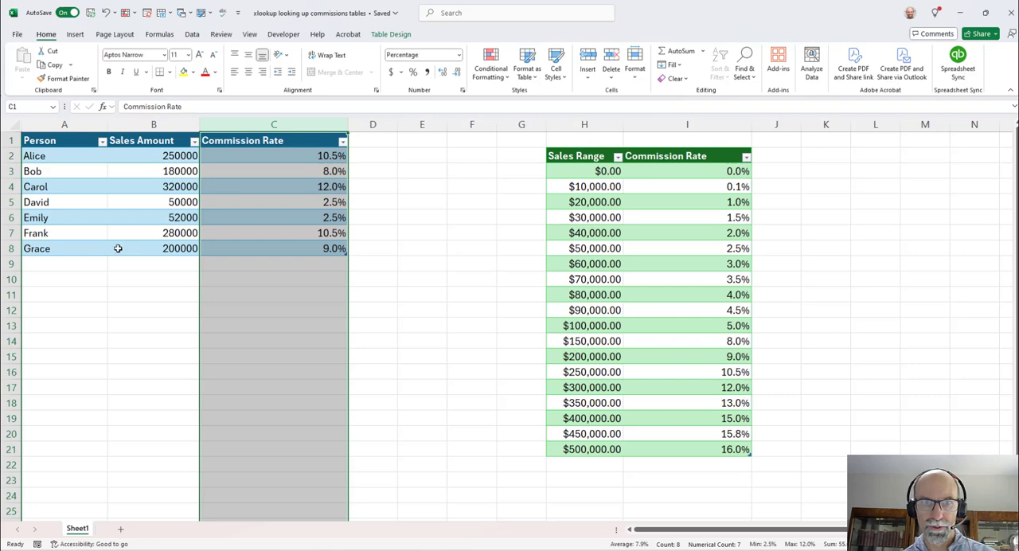
- Compare the rates for the 200000 and 50000 sales amounts with the matching tiers in the Commissions table
click(179, 247)
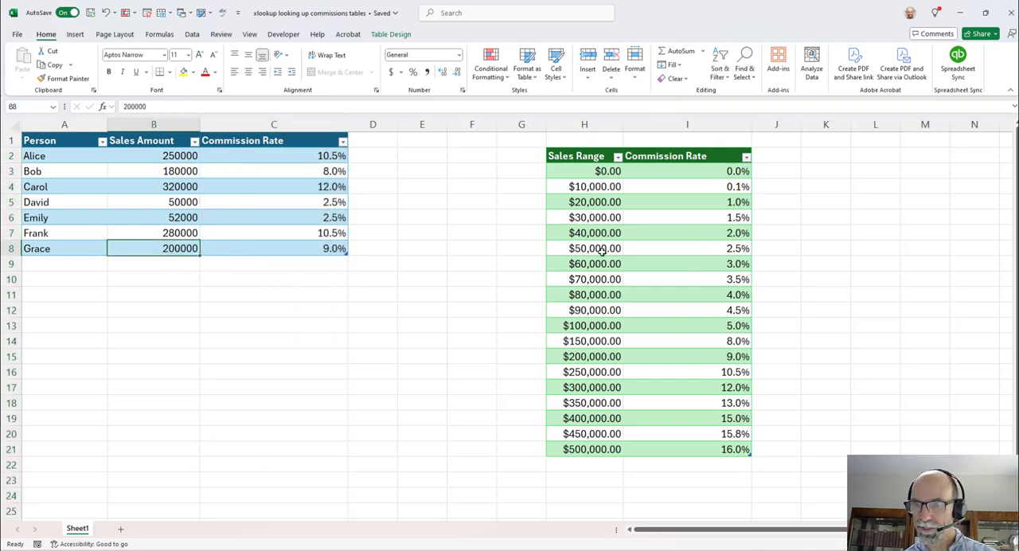
click(584, 358)
click(707, 356)
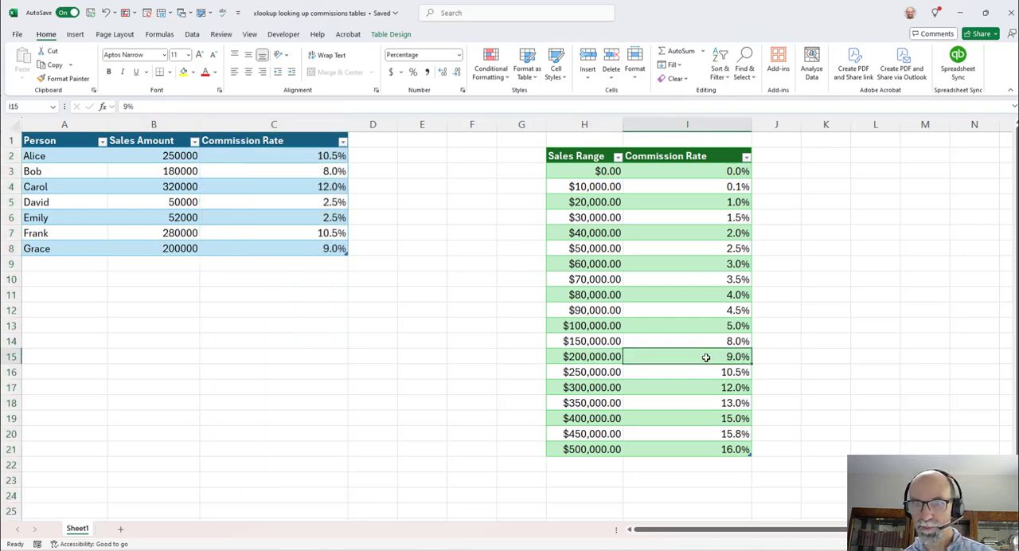
click(78, 202)
click(159, 204)
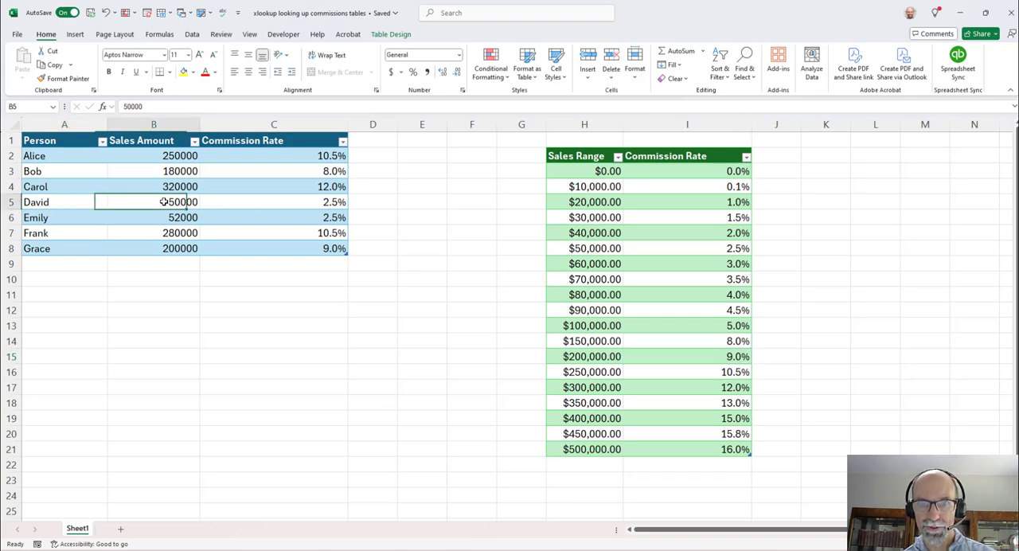
click(707, 247)
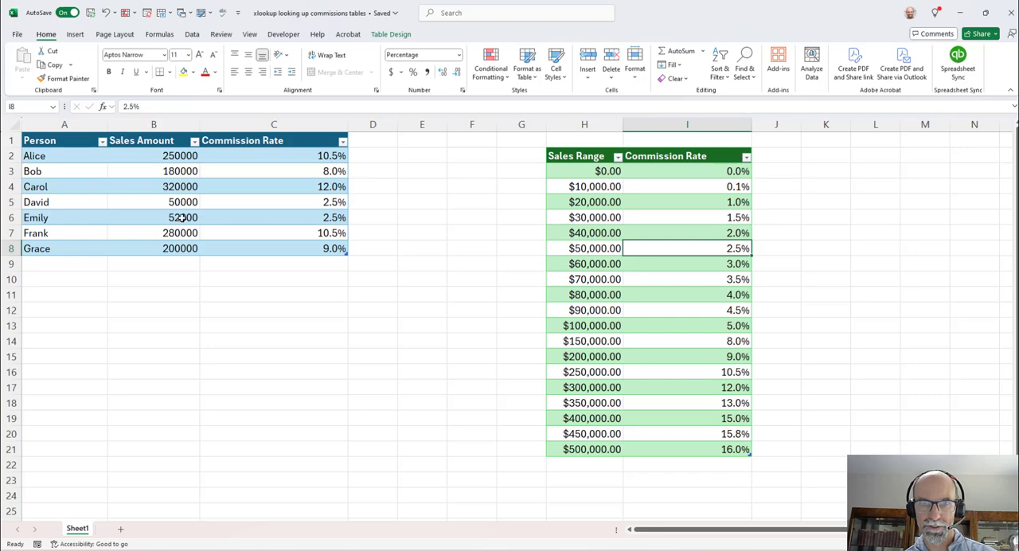
- Add a row 9 to the Sales table with a new person's name and a Sales Amount of 301000
click(61, 265)
text(Steve)
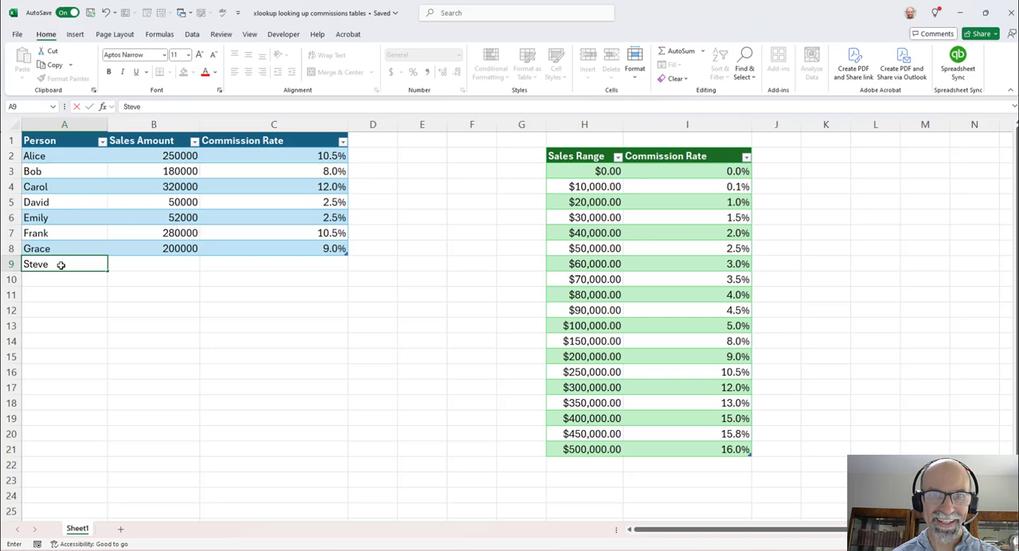
key(Tab)
text(3)
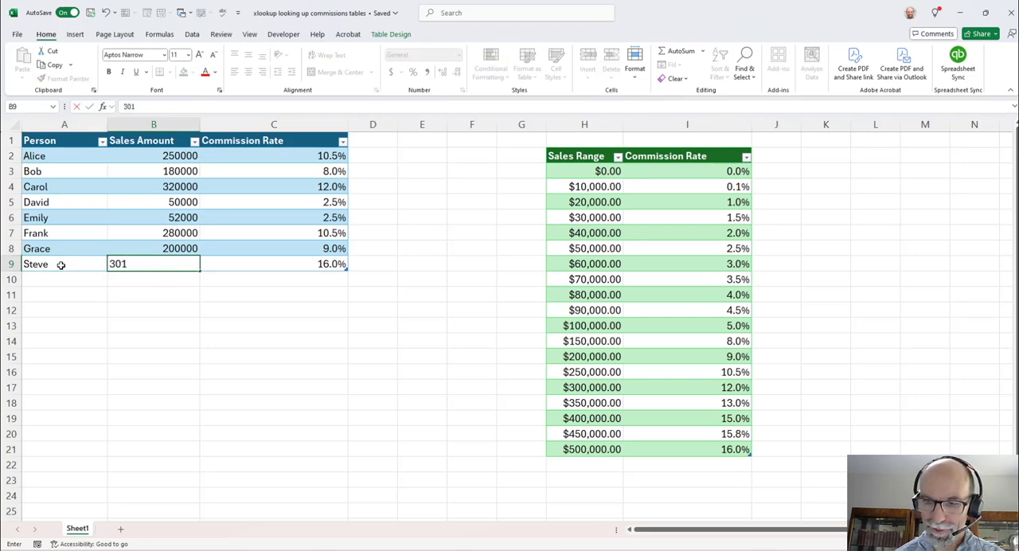
text(01000)
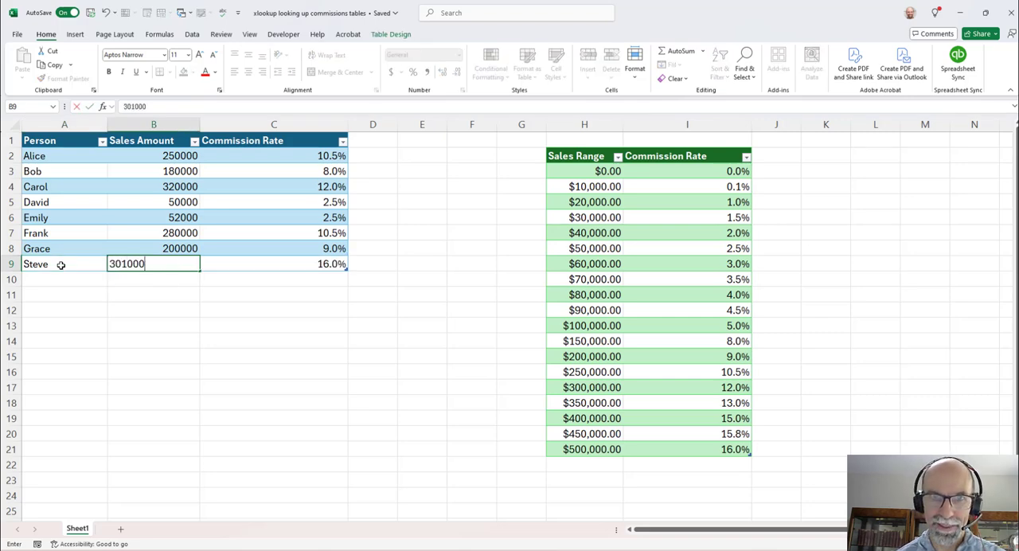
key(Return)
- Check the commission rate in row 9 against the $300,000 and $350,000 tiers of the Commissions table
click(145, 265)
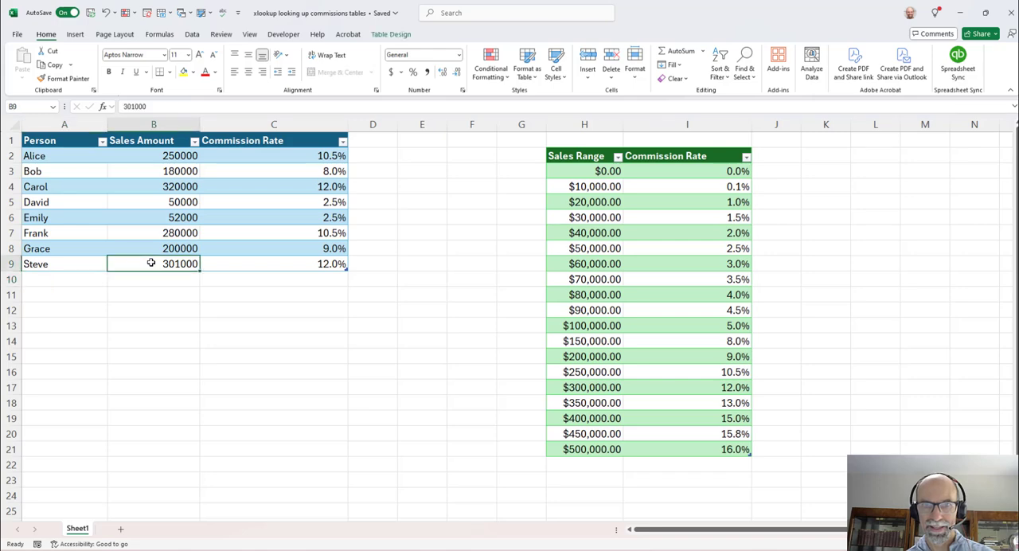
drag(583, 171, 694, 403)
drag(601, 403, 599, 389)
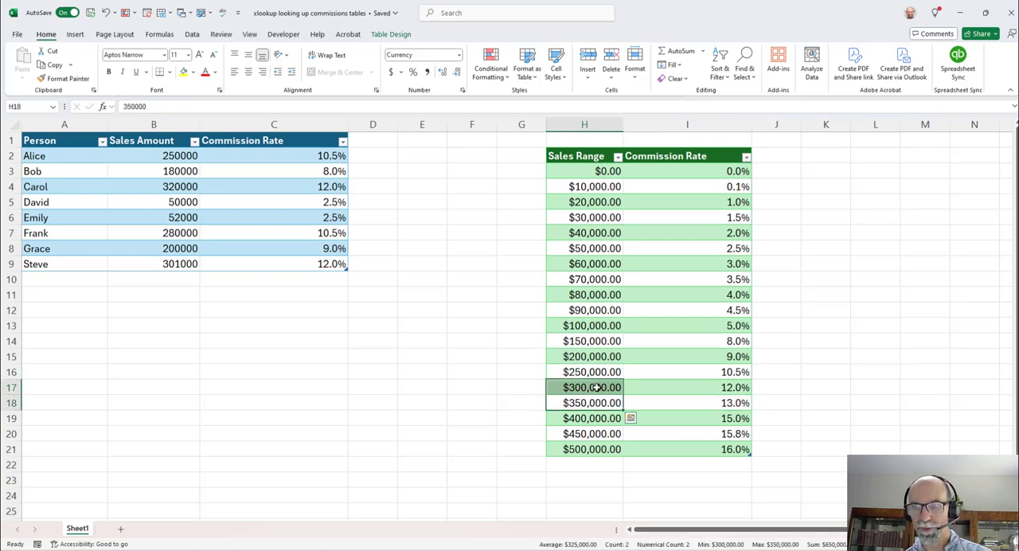
click(598, 388)
click(705, 384)
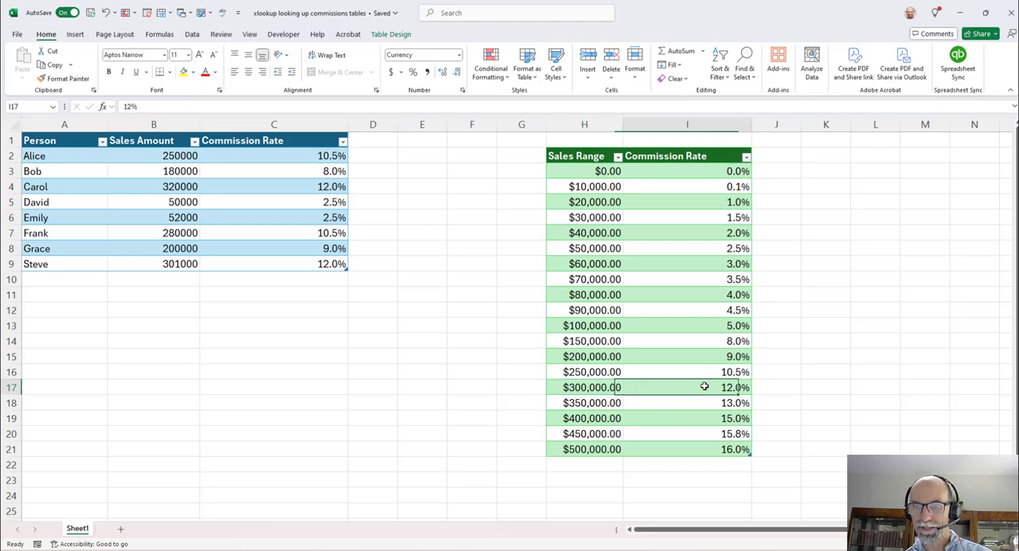
click(331, 267)
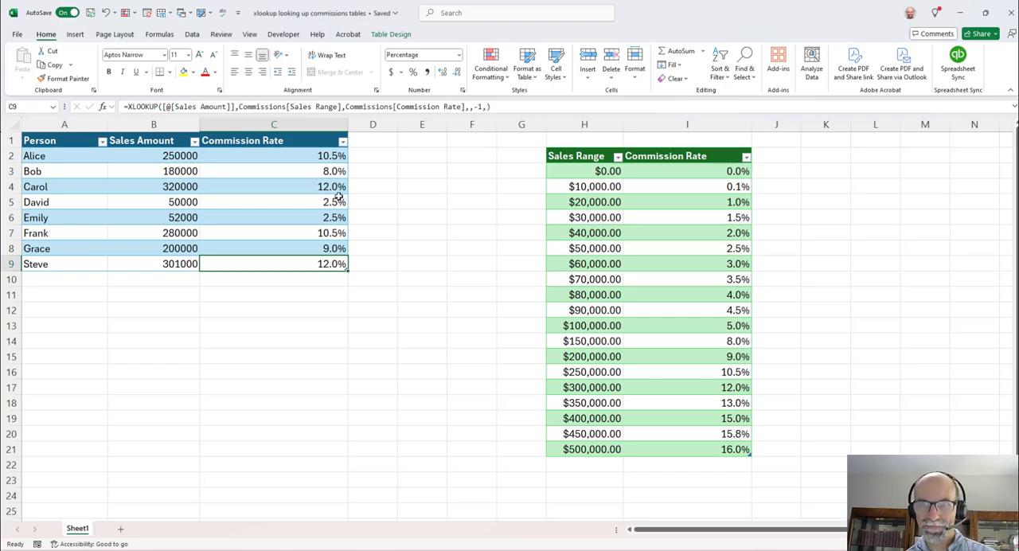
- Narrow column C to fit its header and add a Commission Amount column in column D, widened to show its full header
drag(348, 121, 294, 125)
click(317, 137)
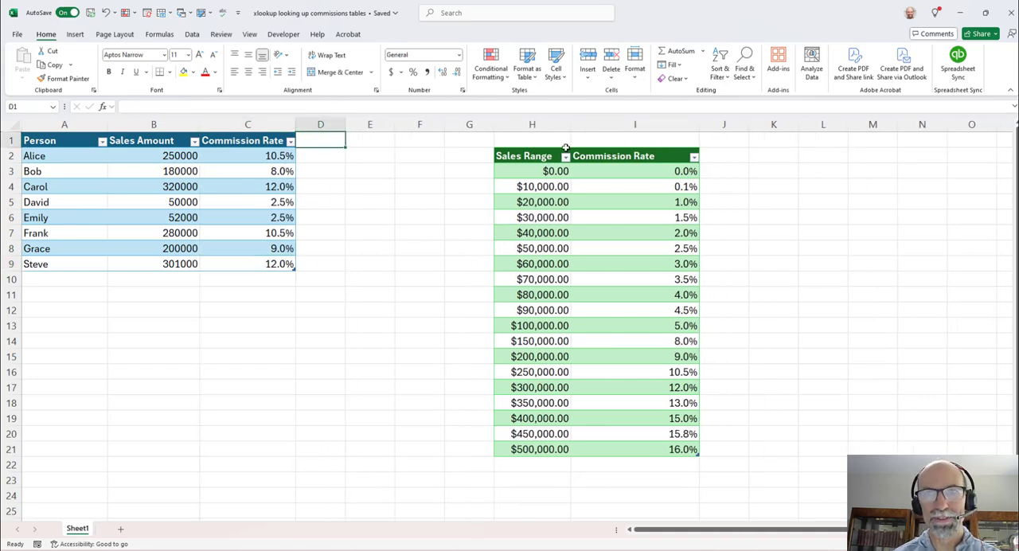
text(Comm)
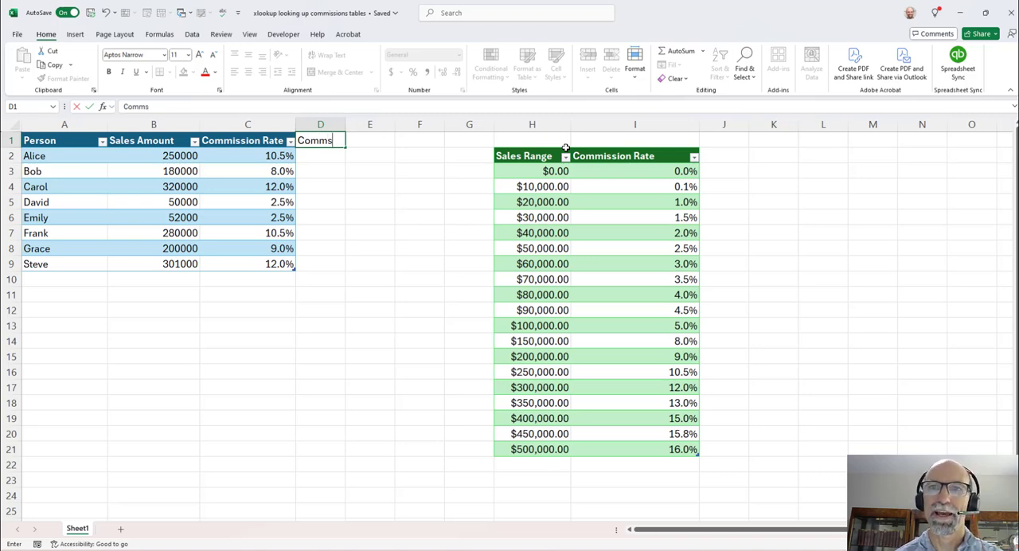
text(ission)
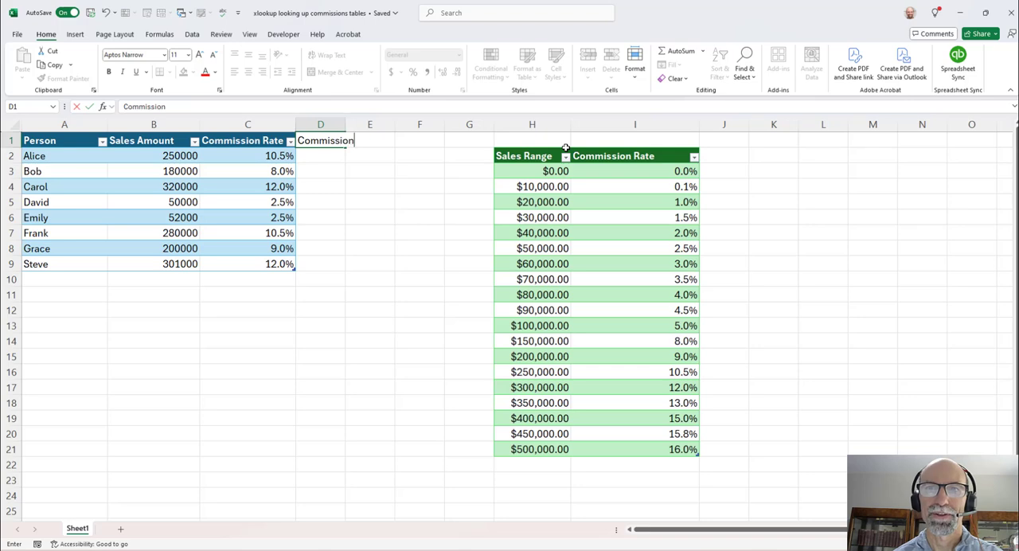
text( Amount)
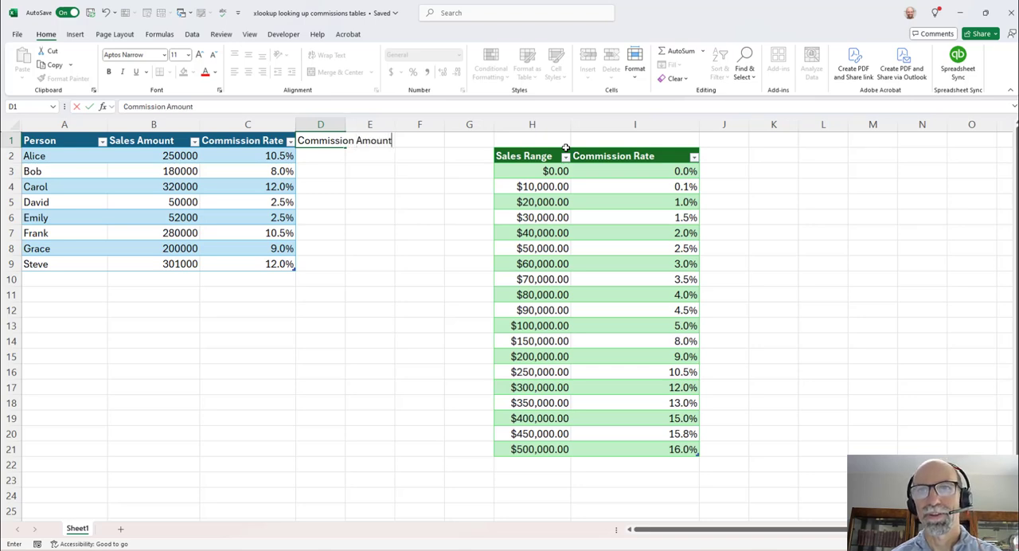
key(Return)
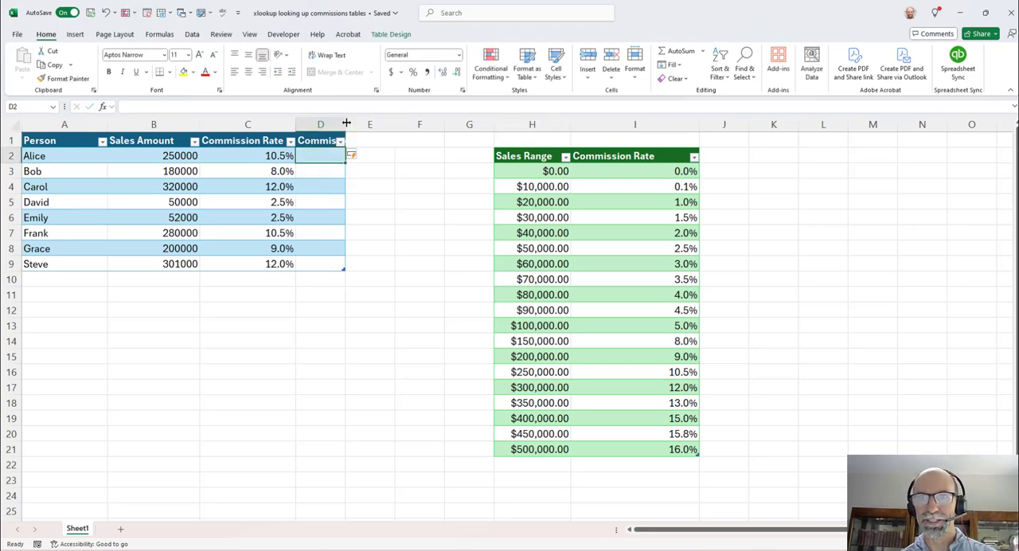
drag(344, 125, 433, 127)
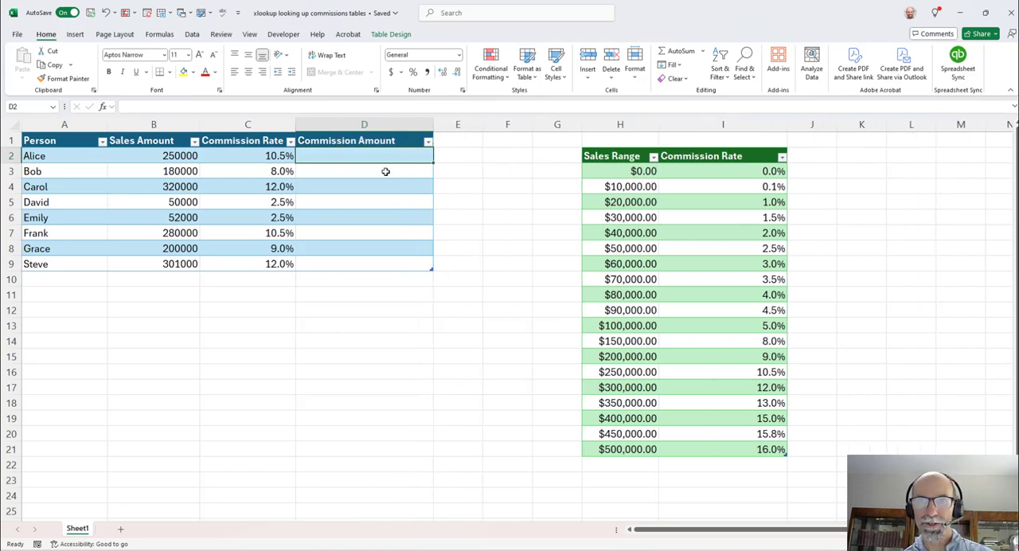
- Calculate the Commission Amount in D2 as the row's Sales Amount multiplied by its Commission Rate
text(=)
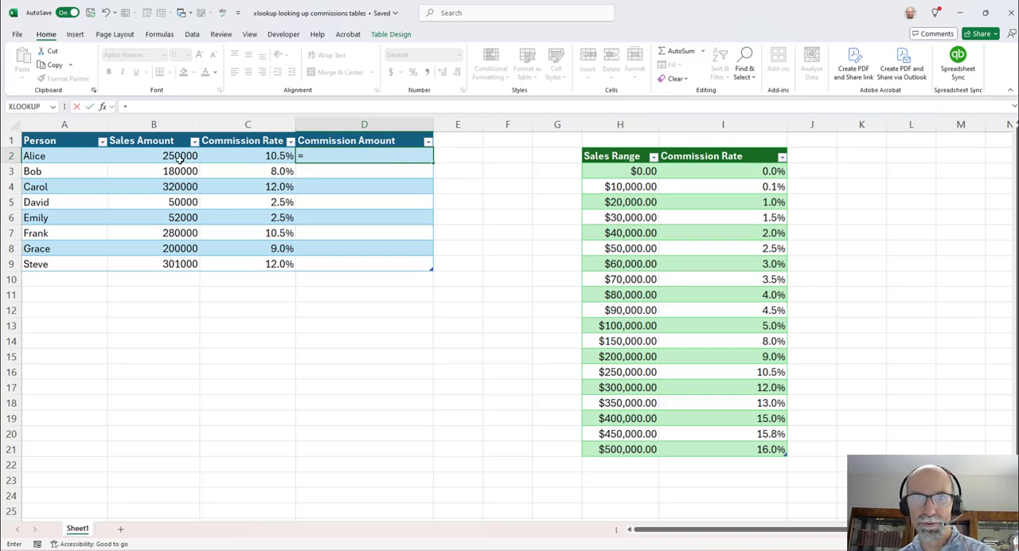
click(167, 156)
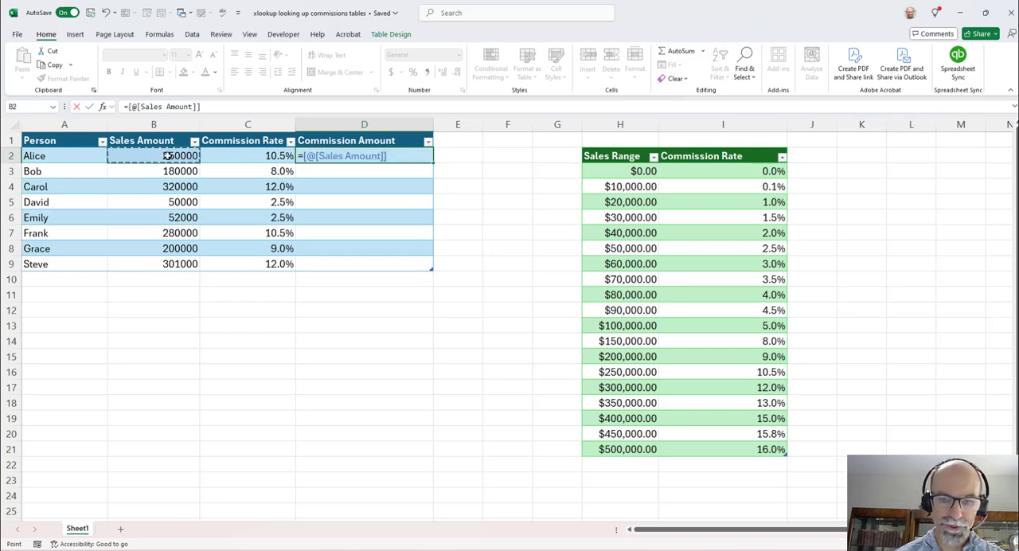
text(*)
click(212, 156)
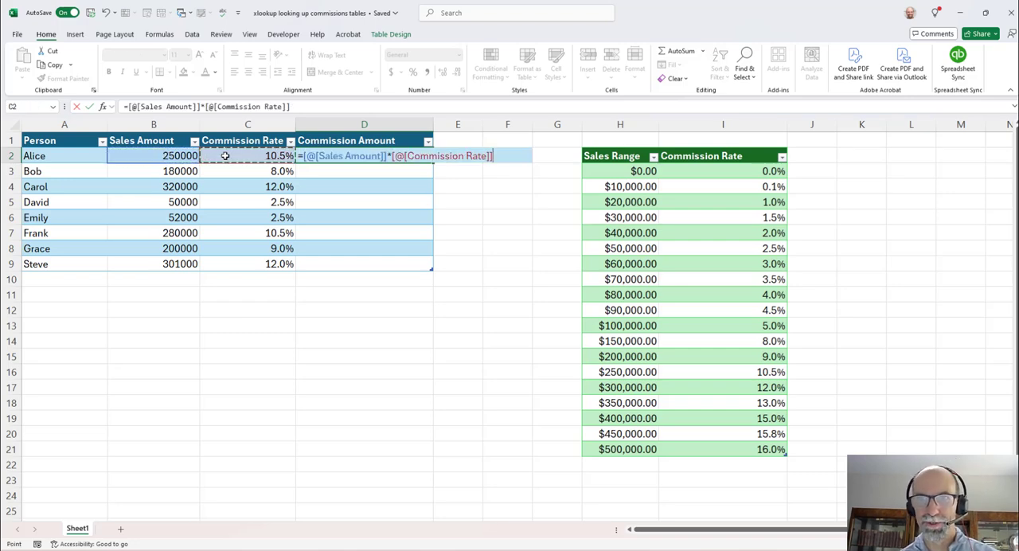
key(Return)
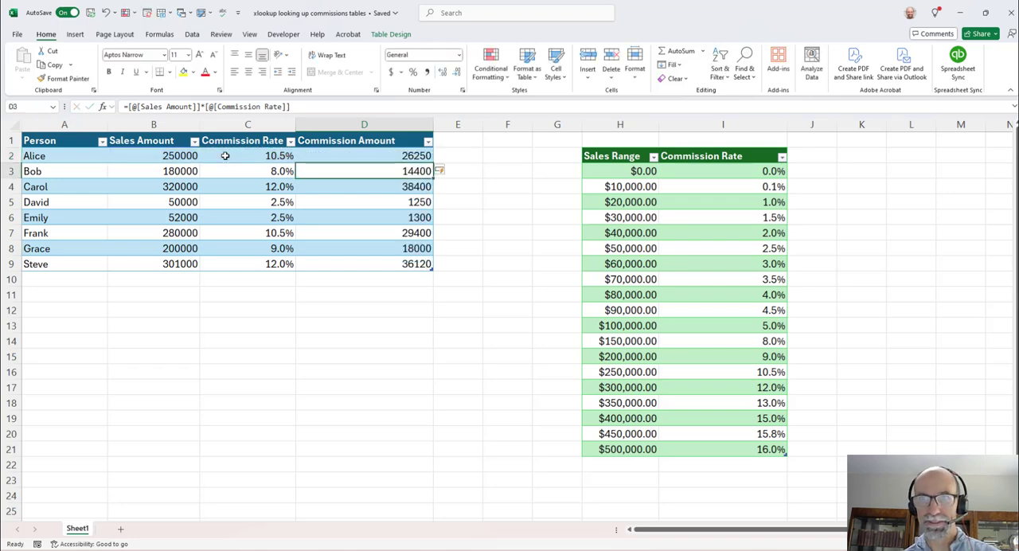
- Apply the dollar Accounting format to the Commission Amount values in column D
click(326, 128)
click(391, 72)
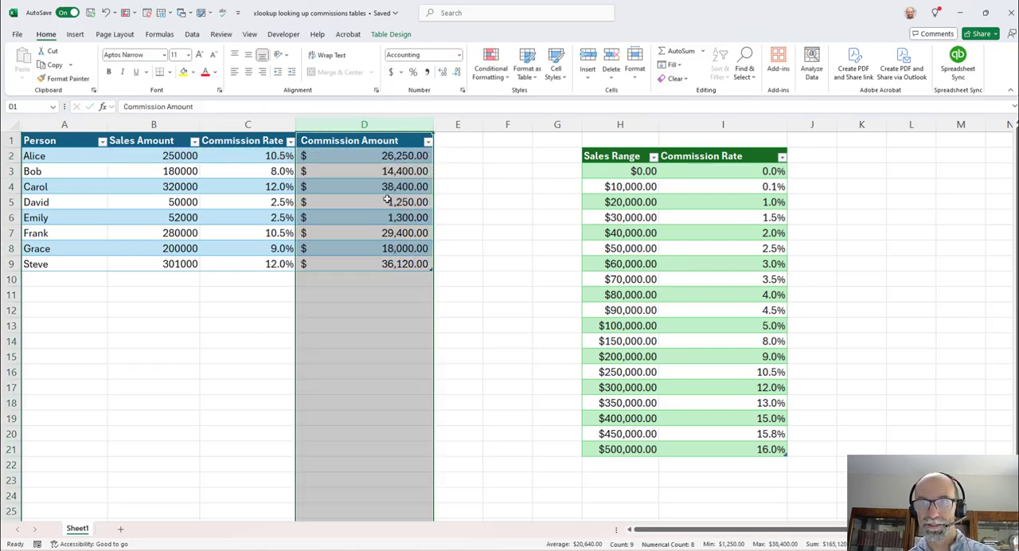
click(386, 231)
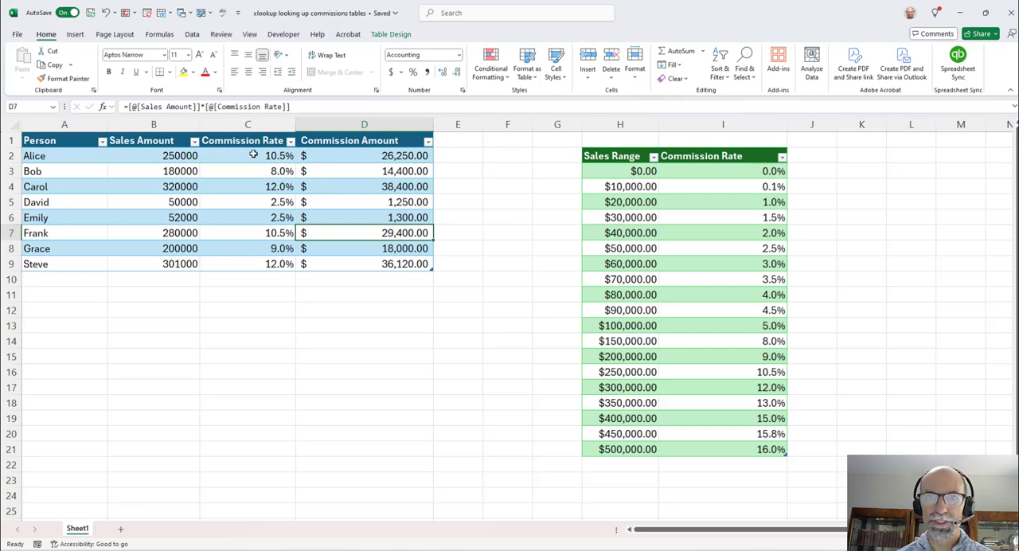
- Try multiplying the XLOOKUP formula in C2 by the row's Sales Amount and applying the dollar Accounting format to the Commission Rate column
click(255, 153)
click(536, 107)
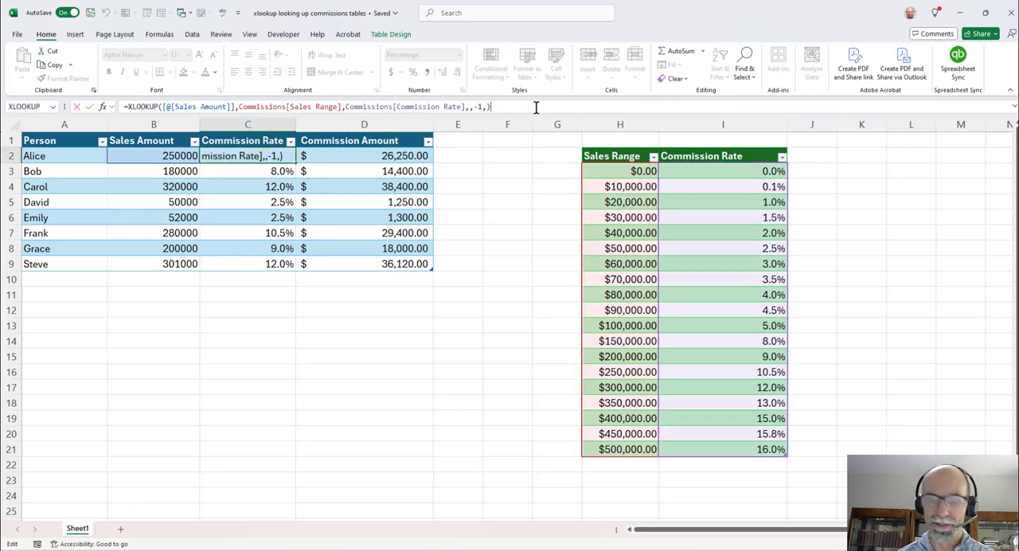
text(*)
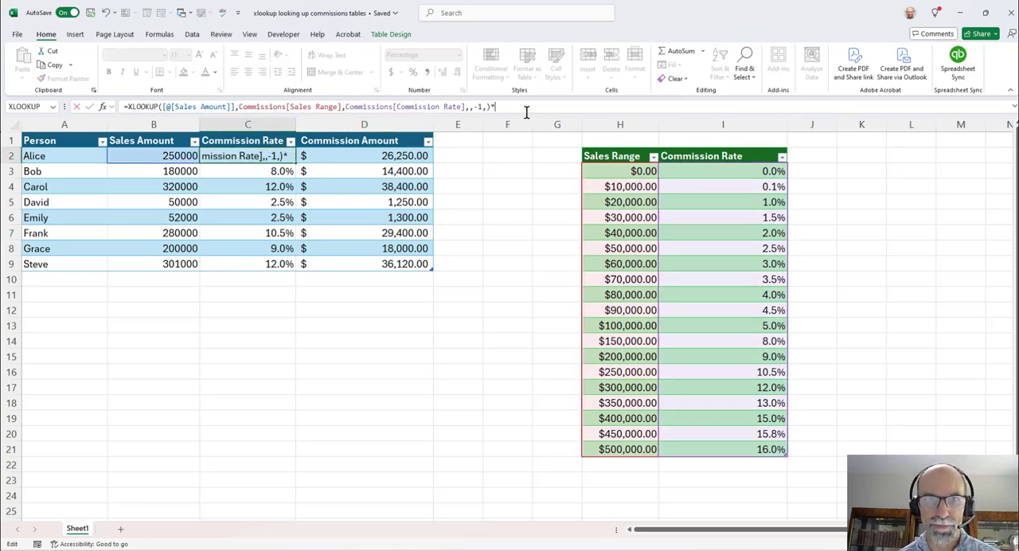
click(163, 153)
key(Return)
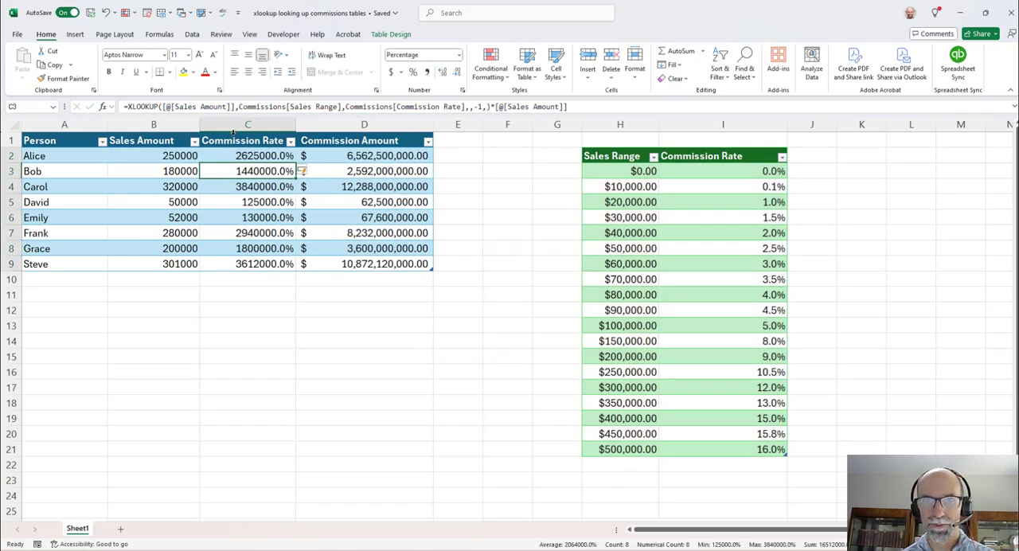
click(233, 133)
click(391, 72)
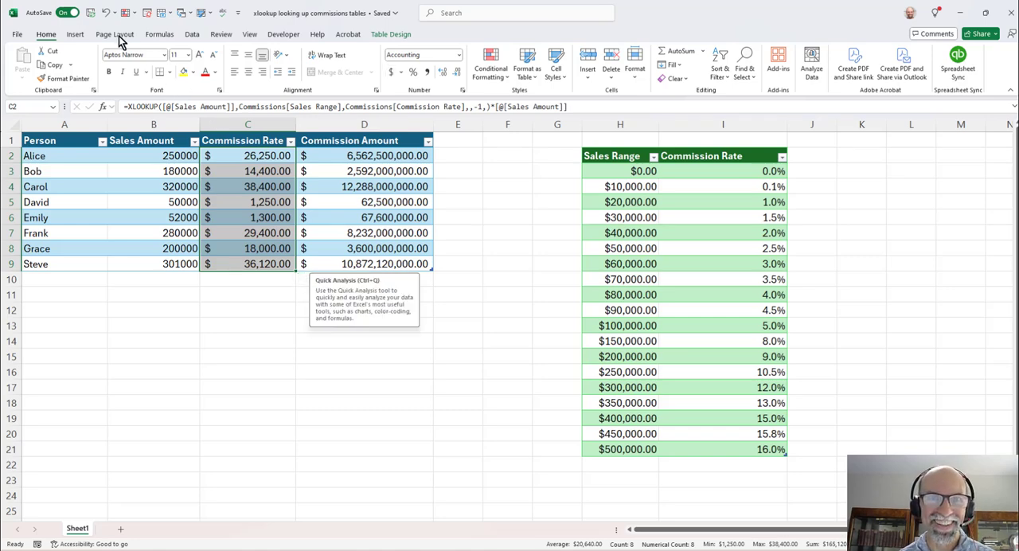
- Undo the Accounting format and the Sales Amount multiplication in the Commission Rate column
click(104, 14)
click(104, 14)
click(104, 14)
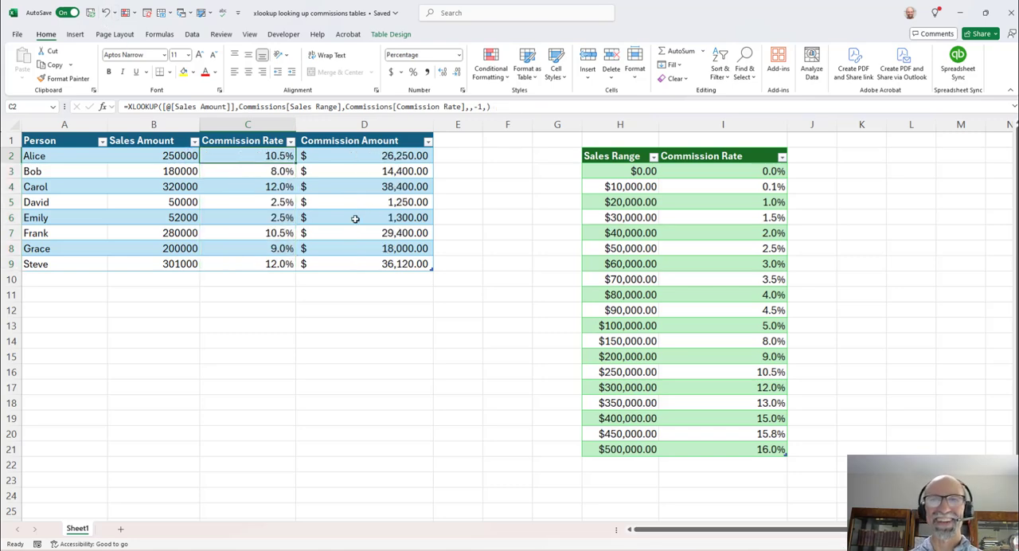
drag(374, 157, 366, 249)
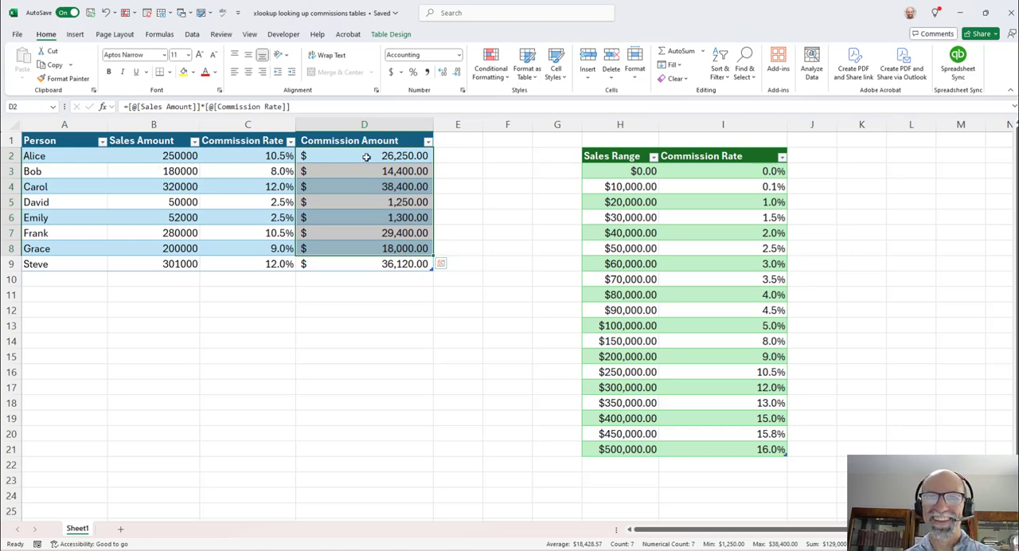
click(399, 156)
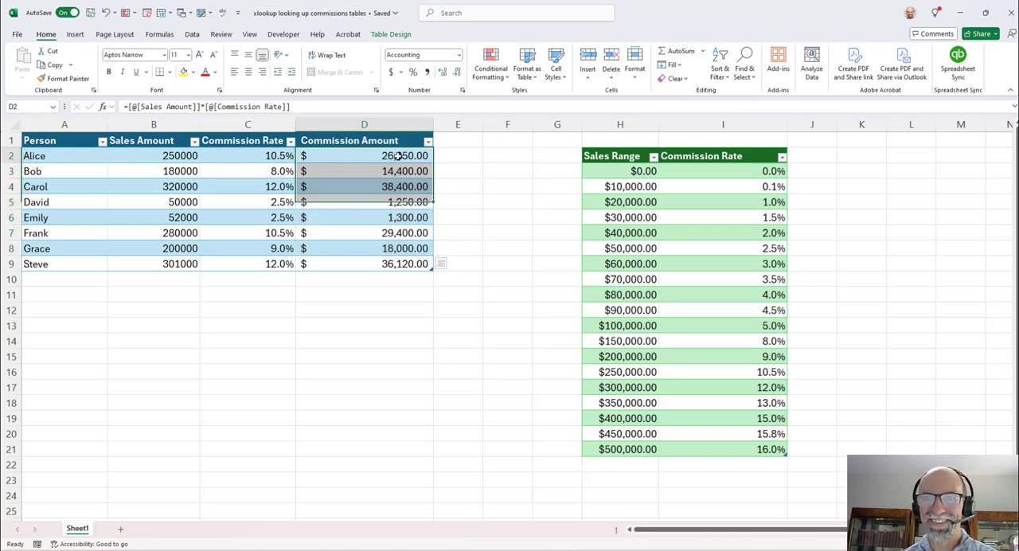
- Add a table column headed Comm in column E and widen it
click(462, 141)
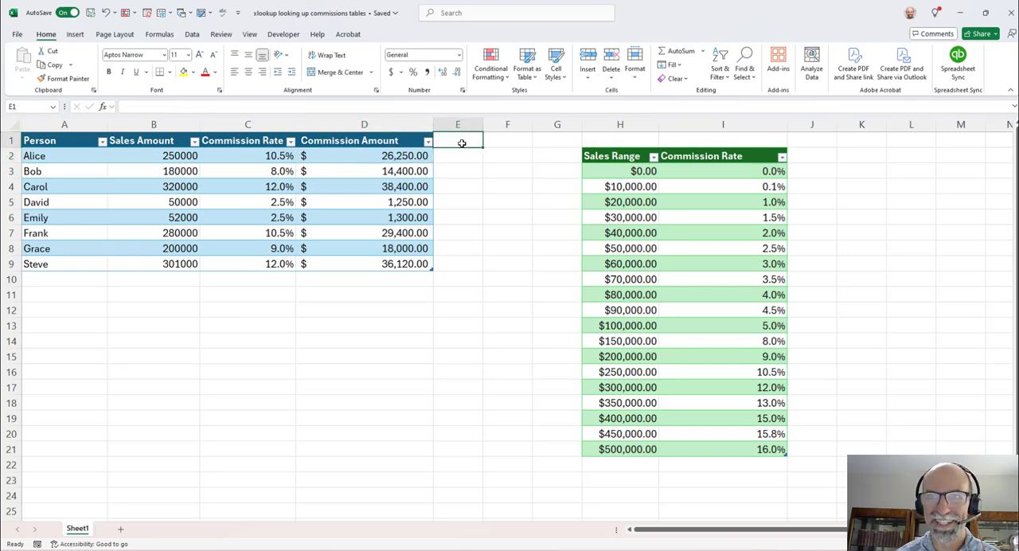
text(Comm)
key(Return)
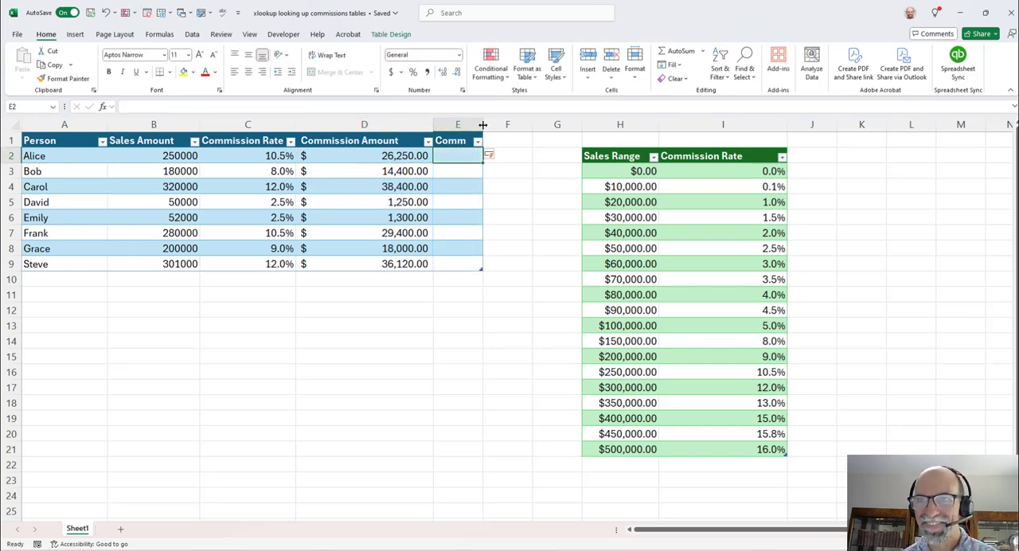
drag(483, 125, 522, 125)
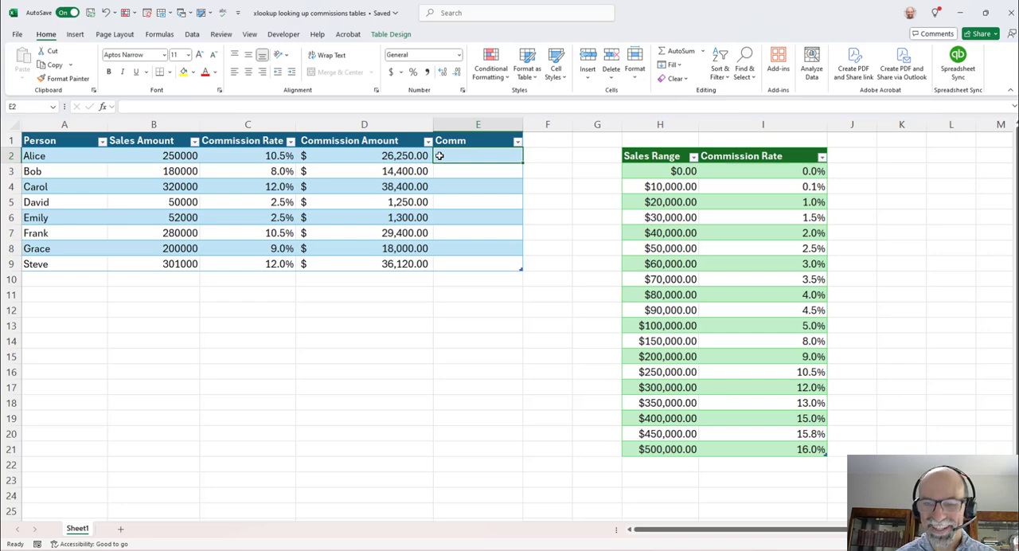
- Copy the XLOOKUP expression from the formula in C2 without its equals sign, leaving the cell's formula intact
click(247, 158)
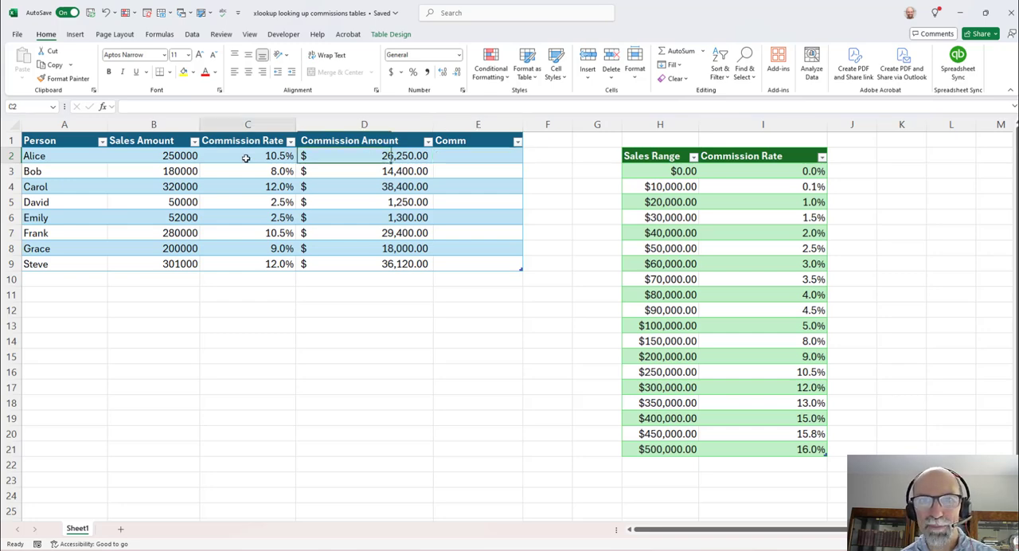
drag(489, 106, 128, 106)
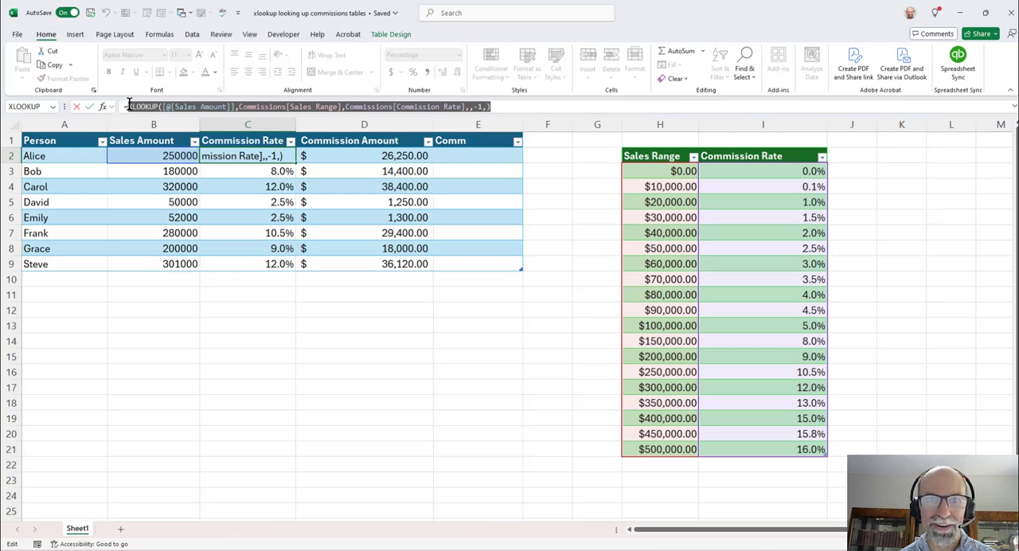
right_click(129, 106)
click(157, 130)
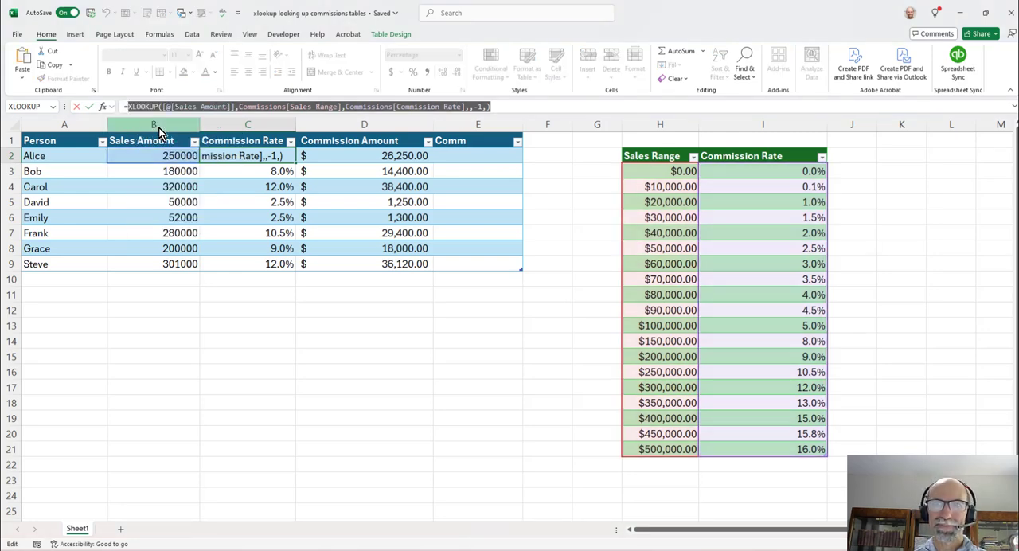
key(Escape)
- Calculate Comm in E2 as the row's Sales Amount multiplied by the copied XLOOKUP expression
click(466, 155)
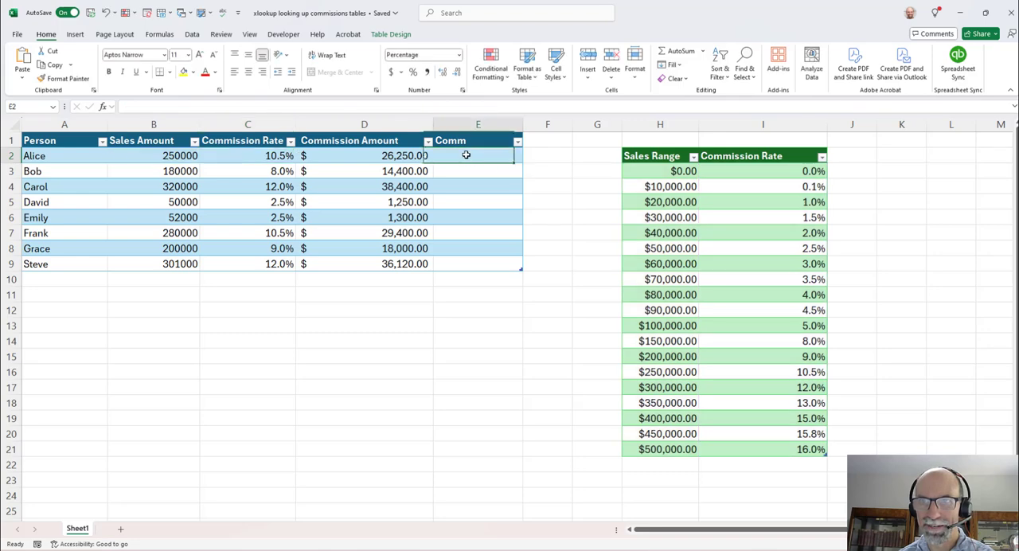
text(=)
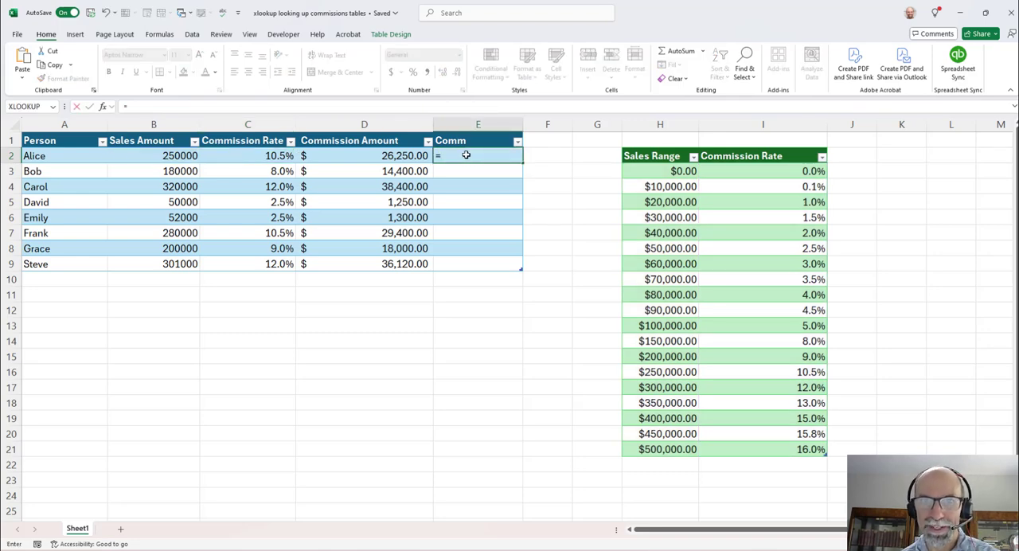
click(145, 154)
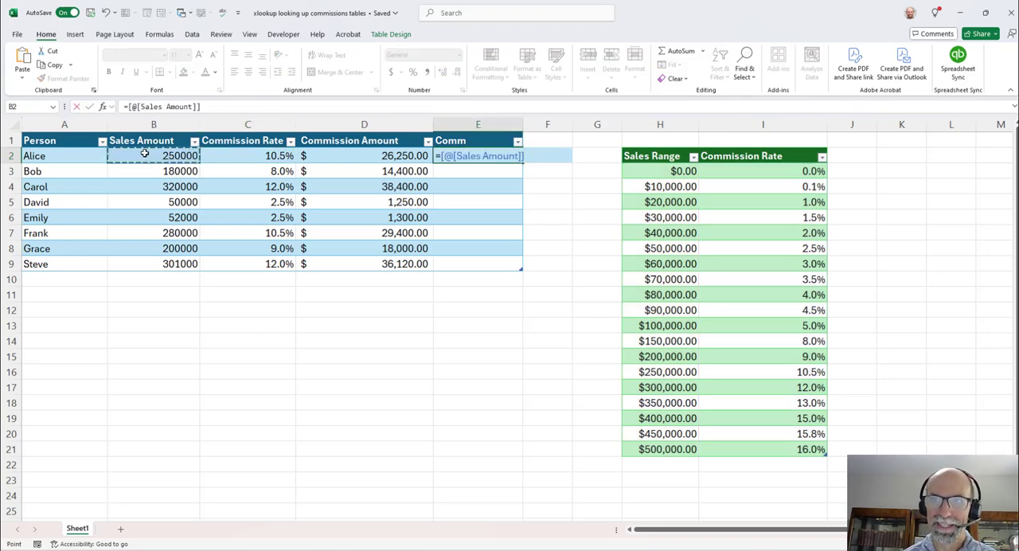
text(*)
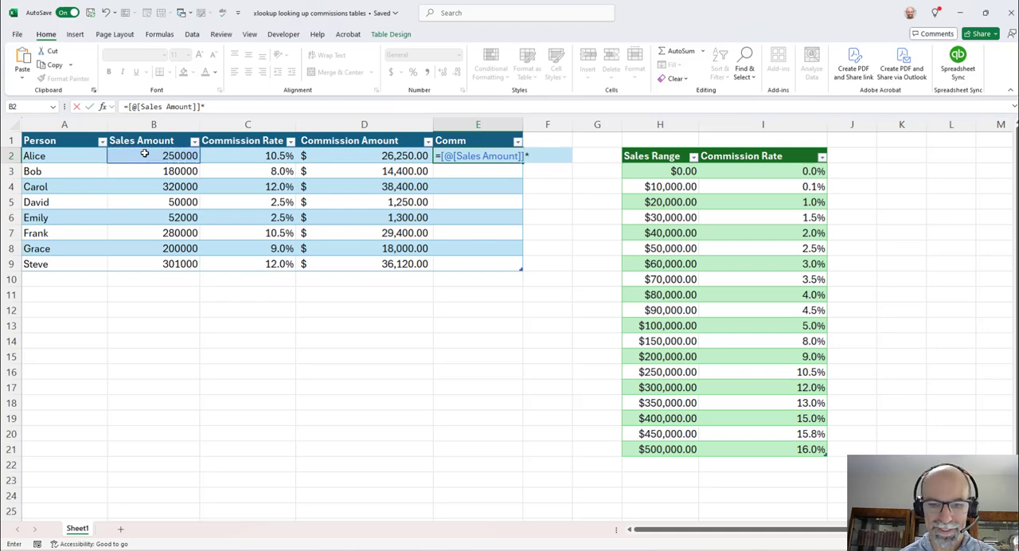
text(XLOOKUP([@[Sales Amount]],Commissions[Sales Range],Commissions[Commission Rate],,-1,))
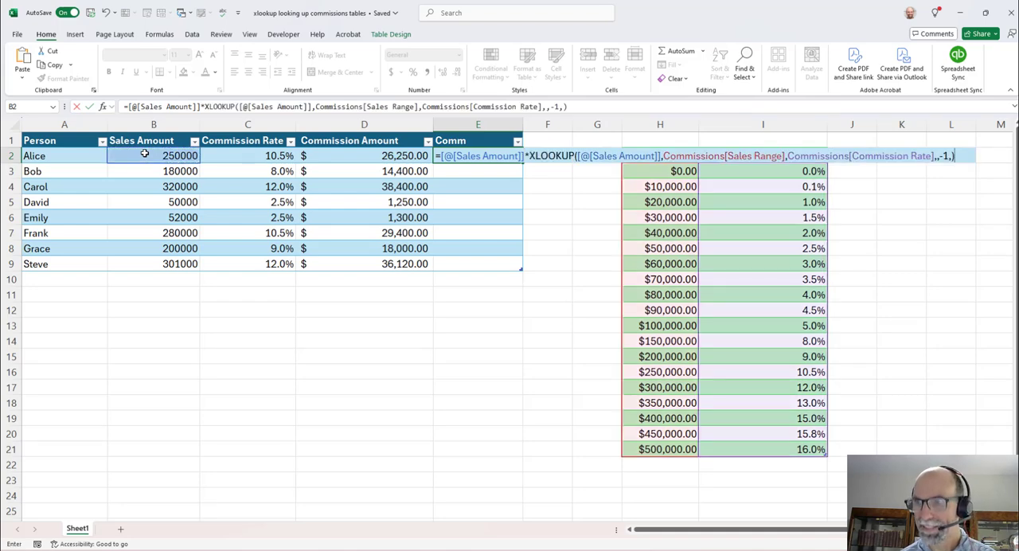
key(Return)
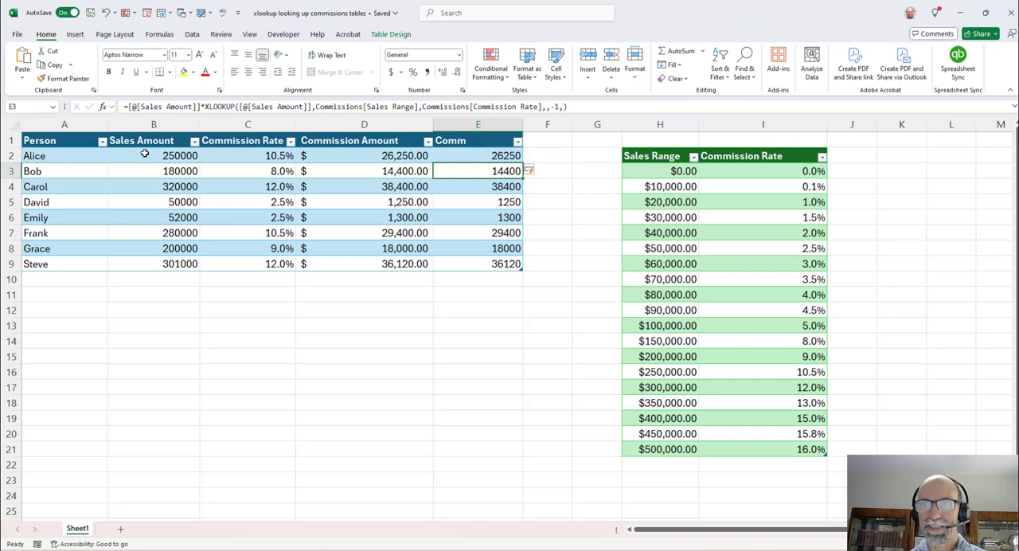
- Apply the dollar Accounting format to the Comm values in E2:E9
drag(471, 153, 472, 262)
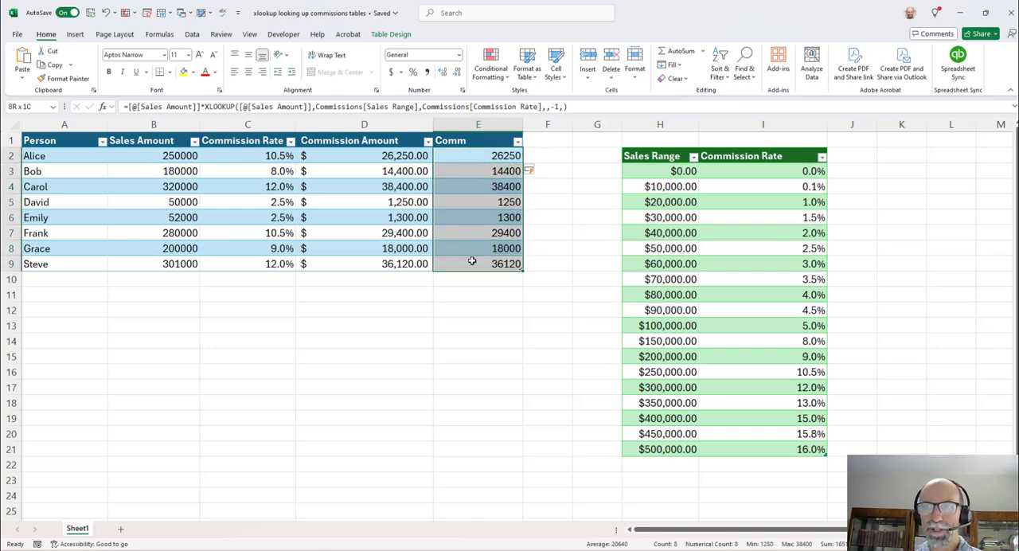
click(391, 72)
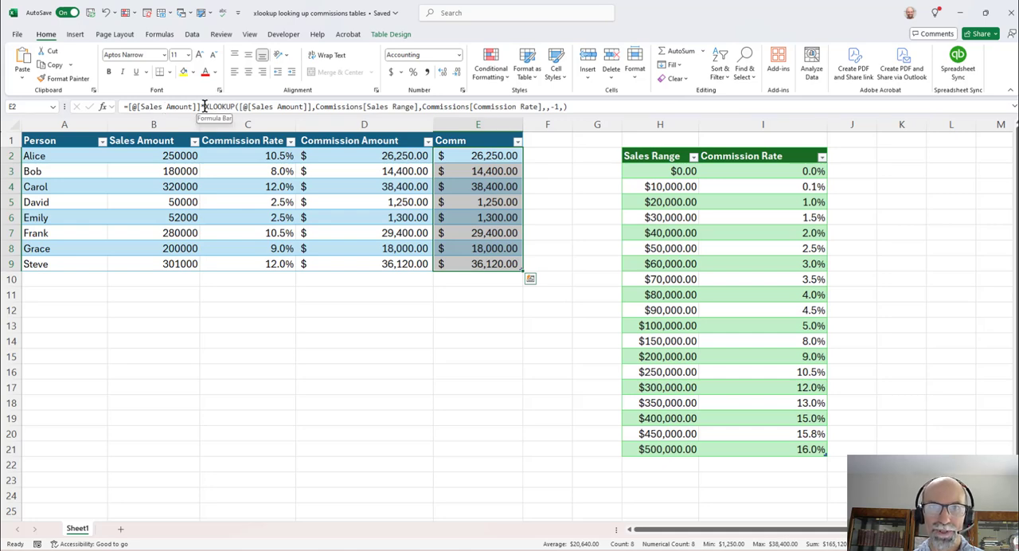
- Examine the Sales Amount multiplier in front of XLOOKUP in the E2 formula, keeping the formula as it is
drag(205, 106, 128, 106)
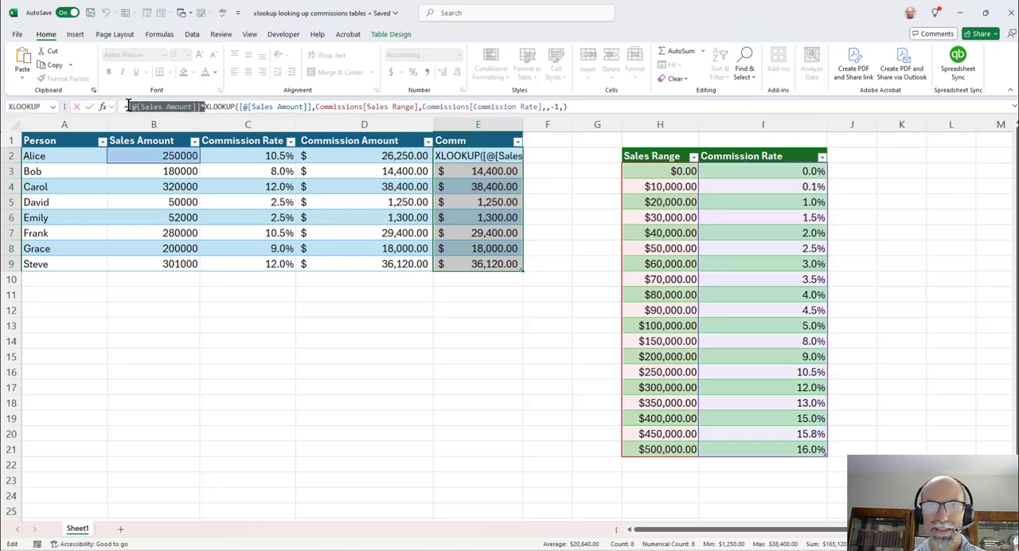
click(604, 110)
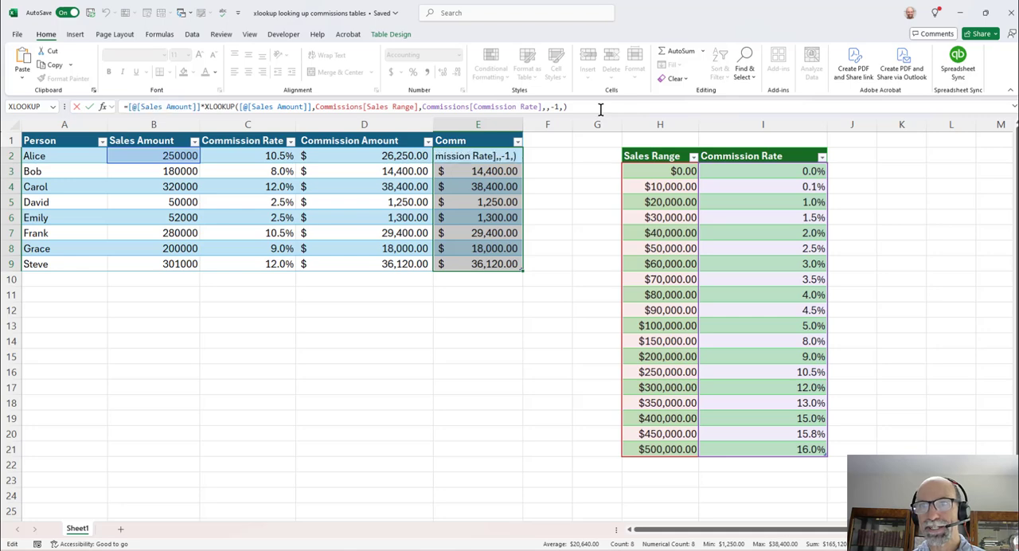
key(Return)
click(352, 328)
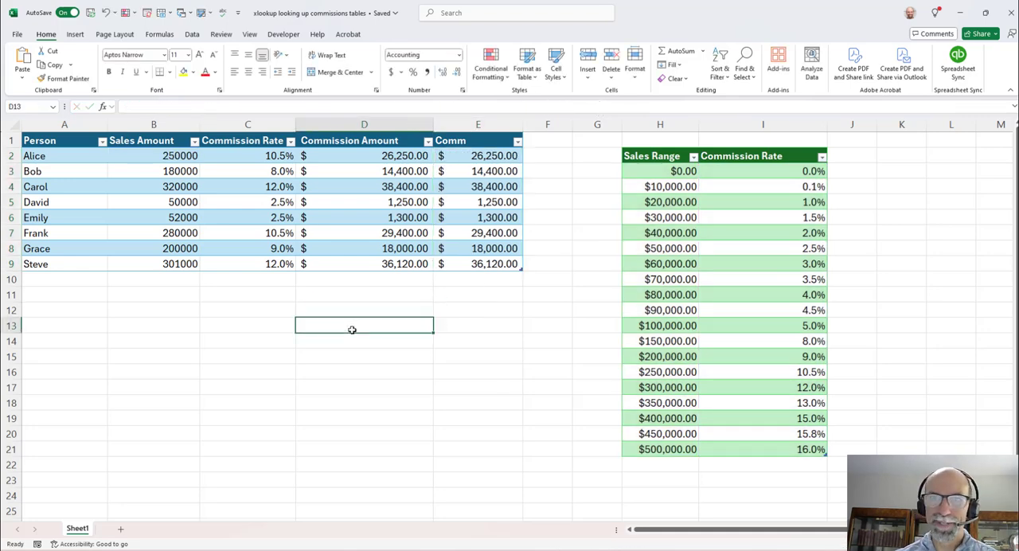